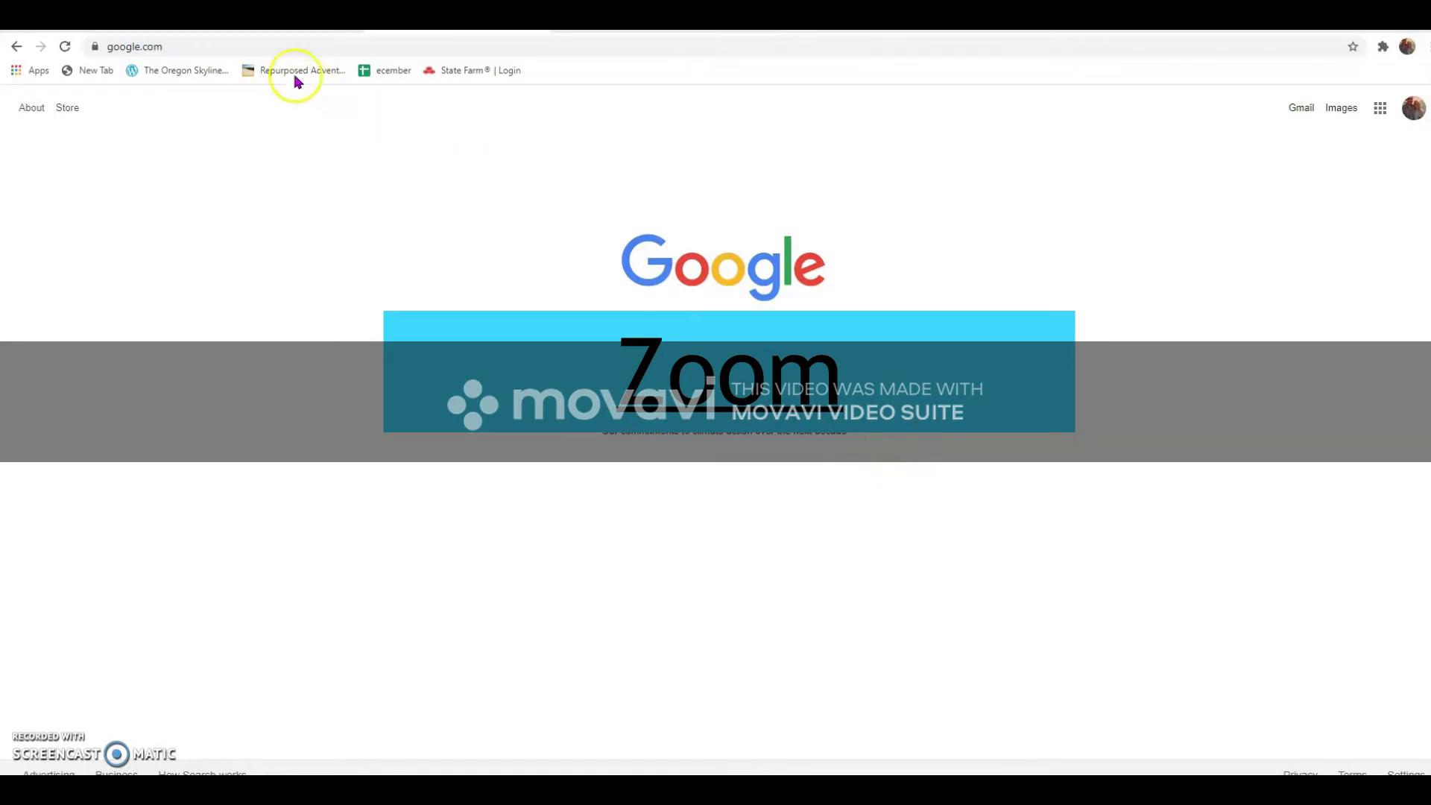
Select the current google.com address in the omnibox so it can be replaced
click(211, 47)
click(30, 48)
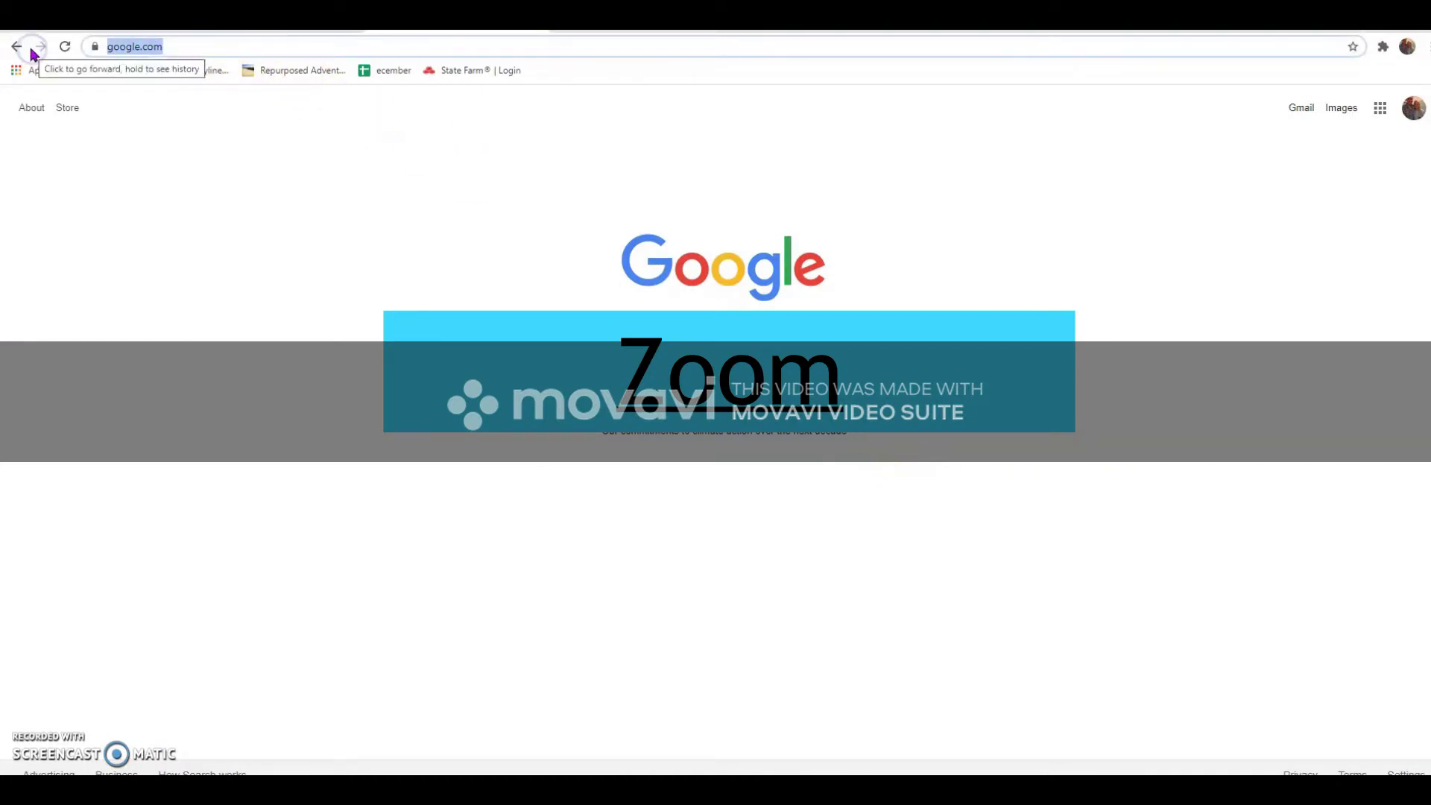
Search for 'zoom' and open the official zoom.us website
text(zoom)
key(Return)
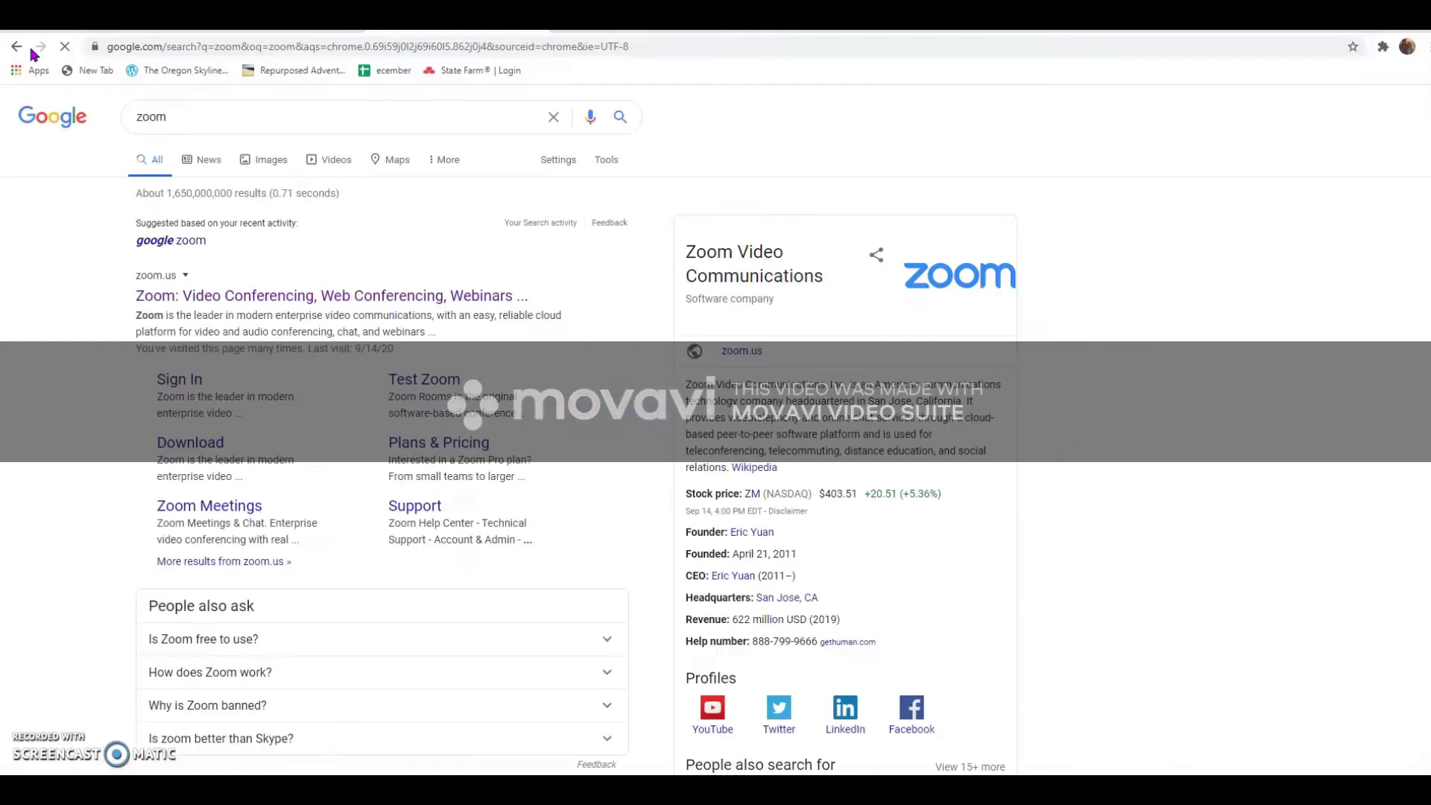
click(244, 301)
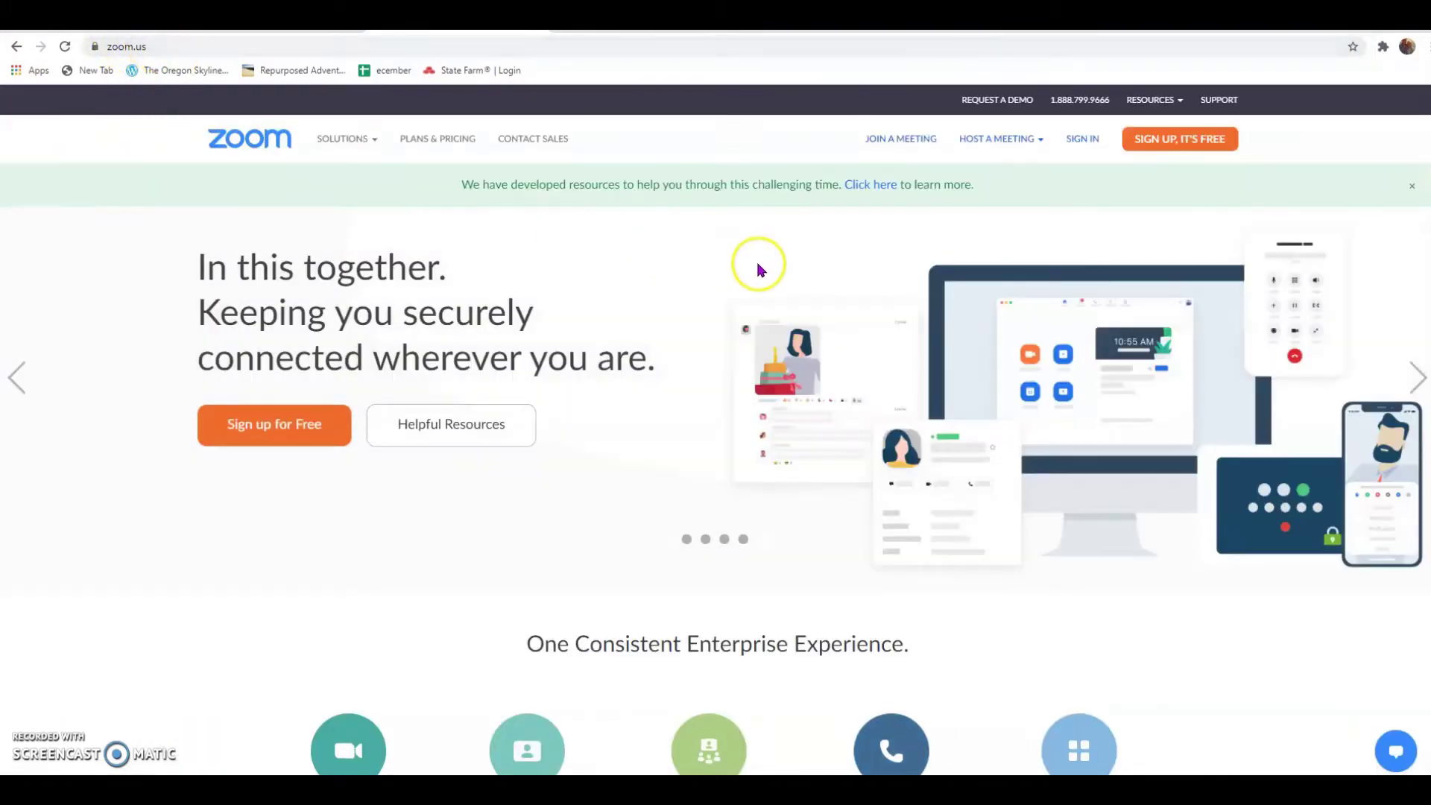
Choose Host a Meeting > With Video On, sign in, and start scheduling a meeting
mouse_move(997, 155)
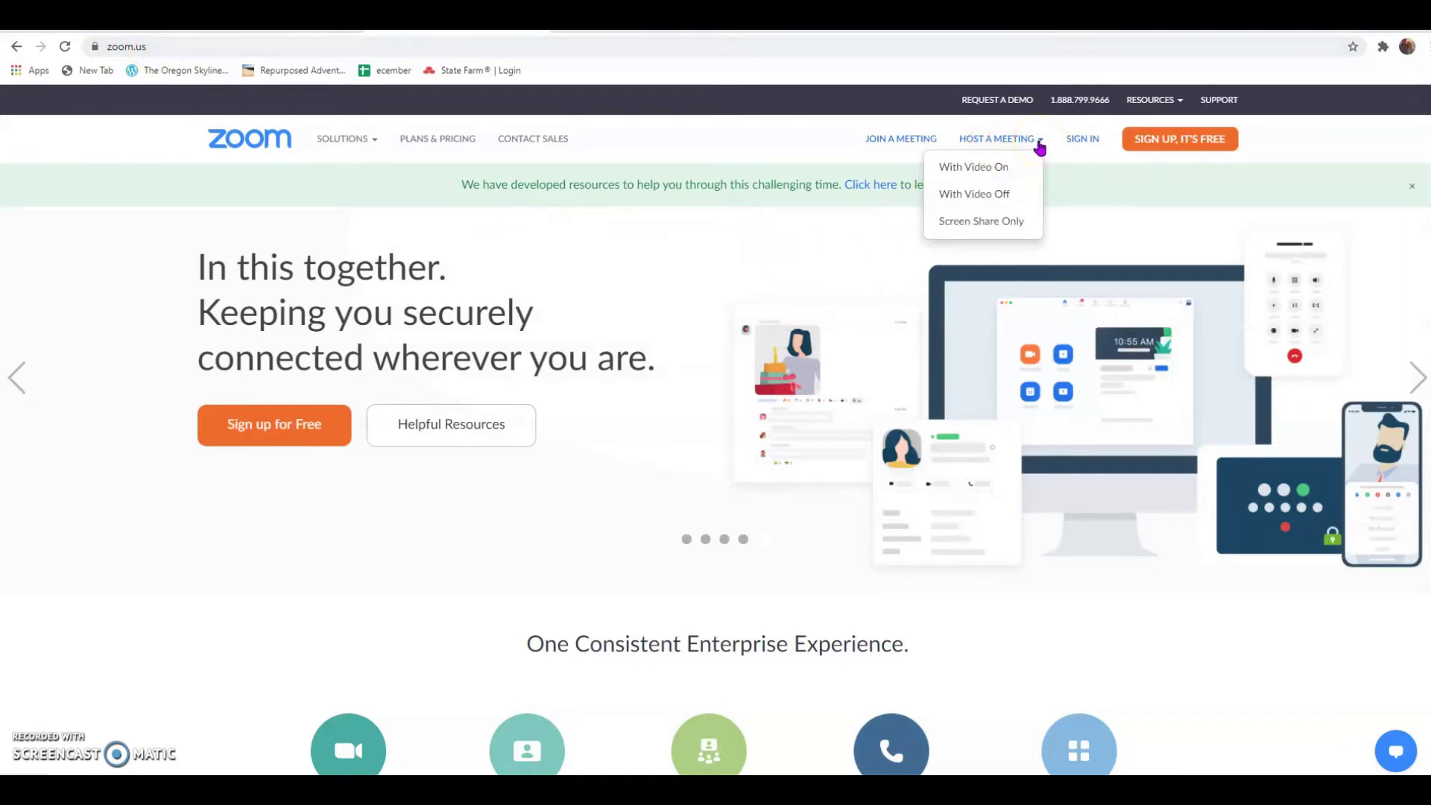
click(1027, 170)
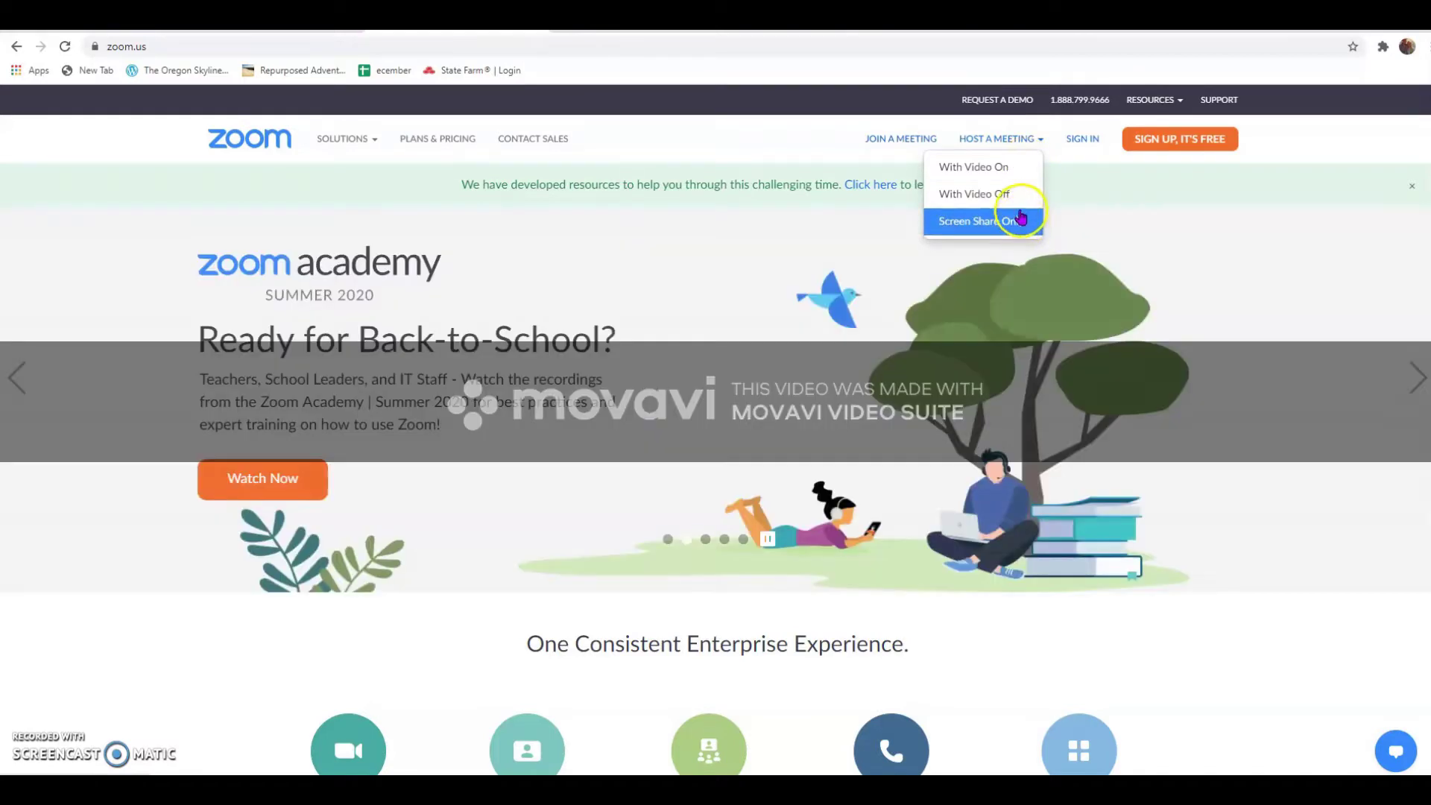
click(1010, 168)
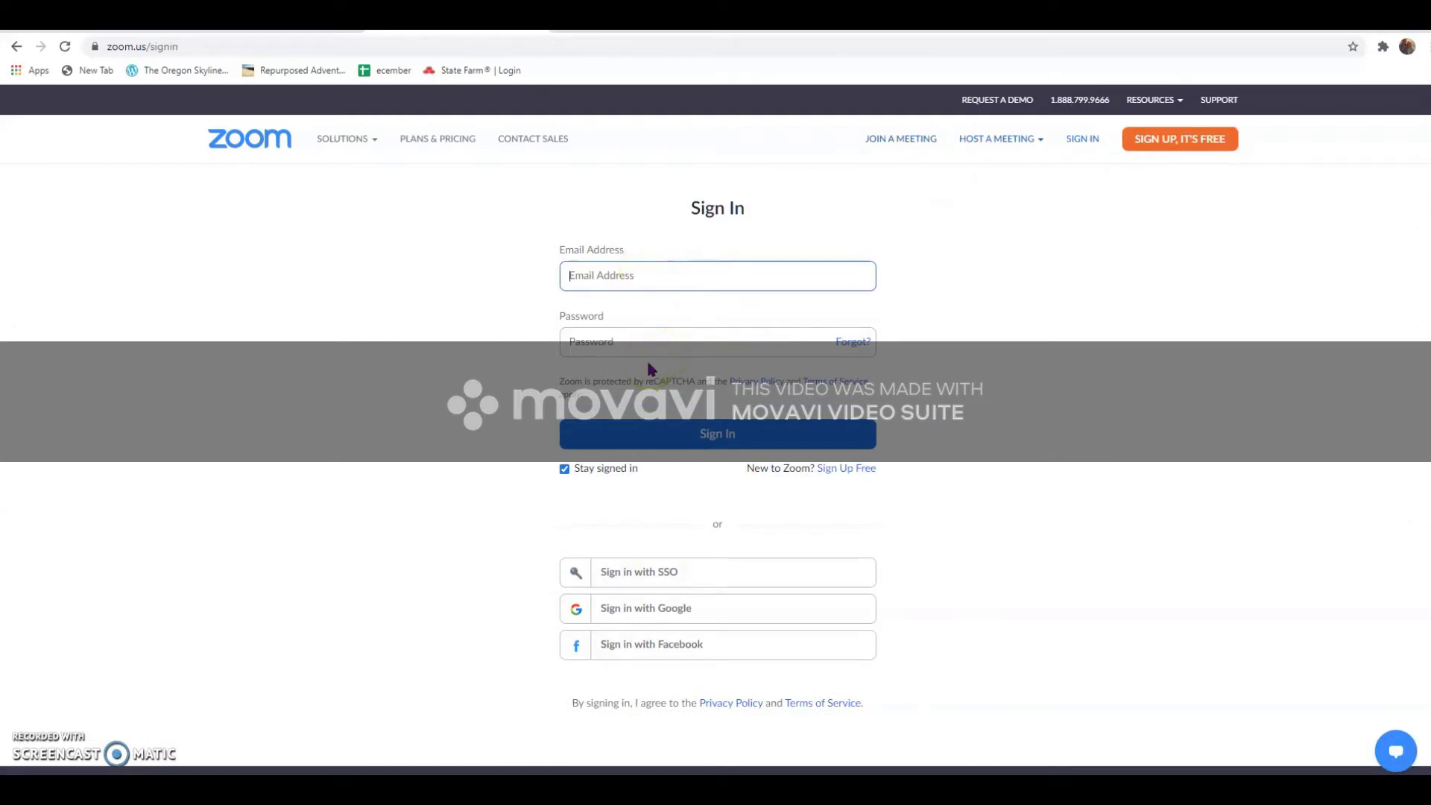
click(848, 470)
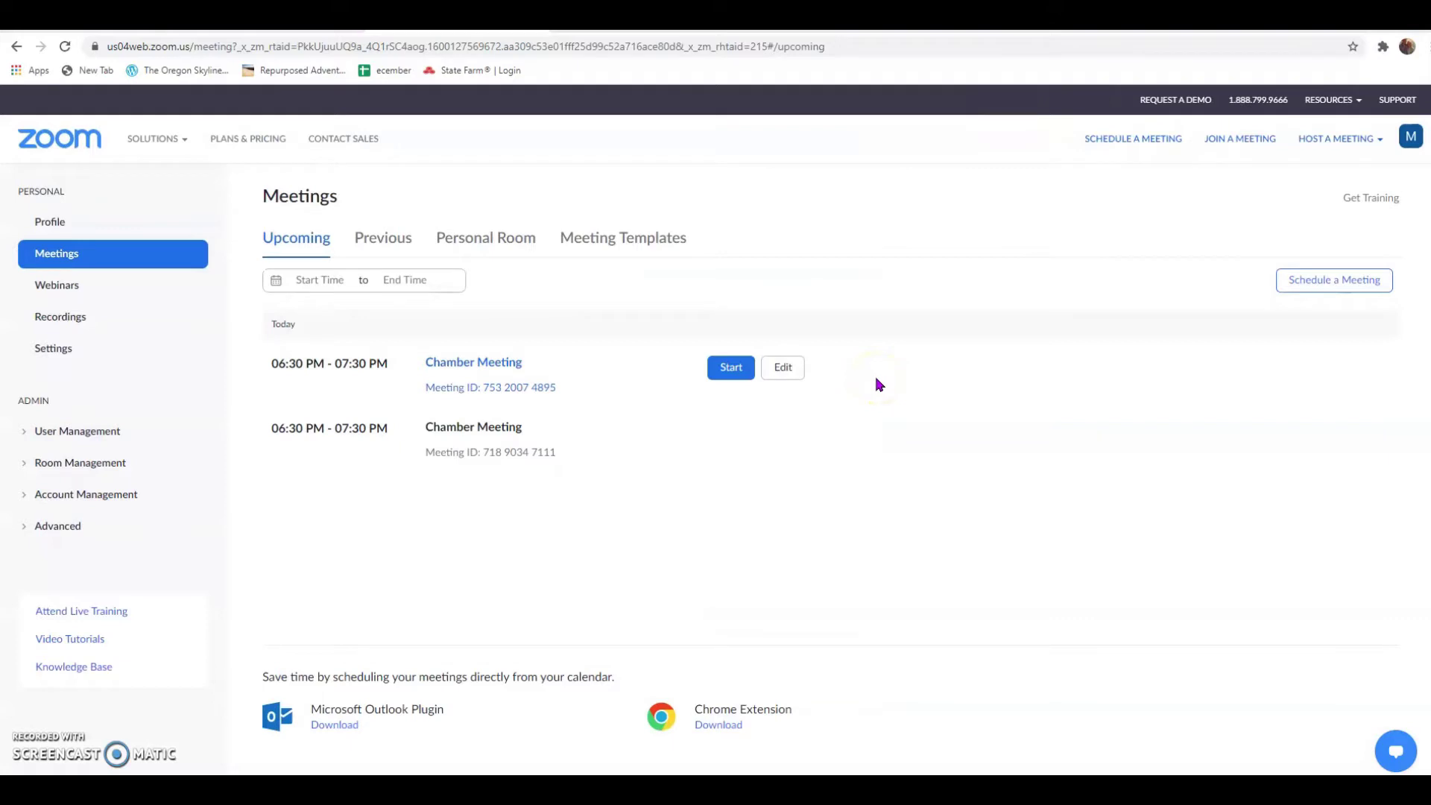
click(1161, 143)
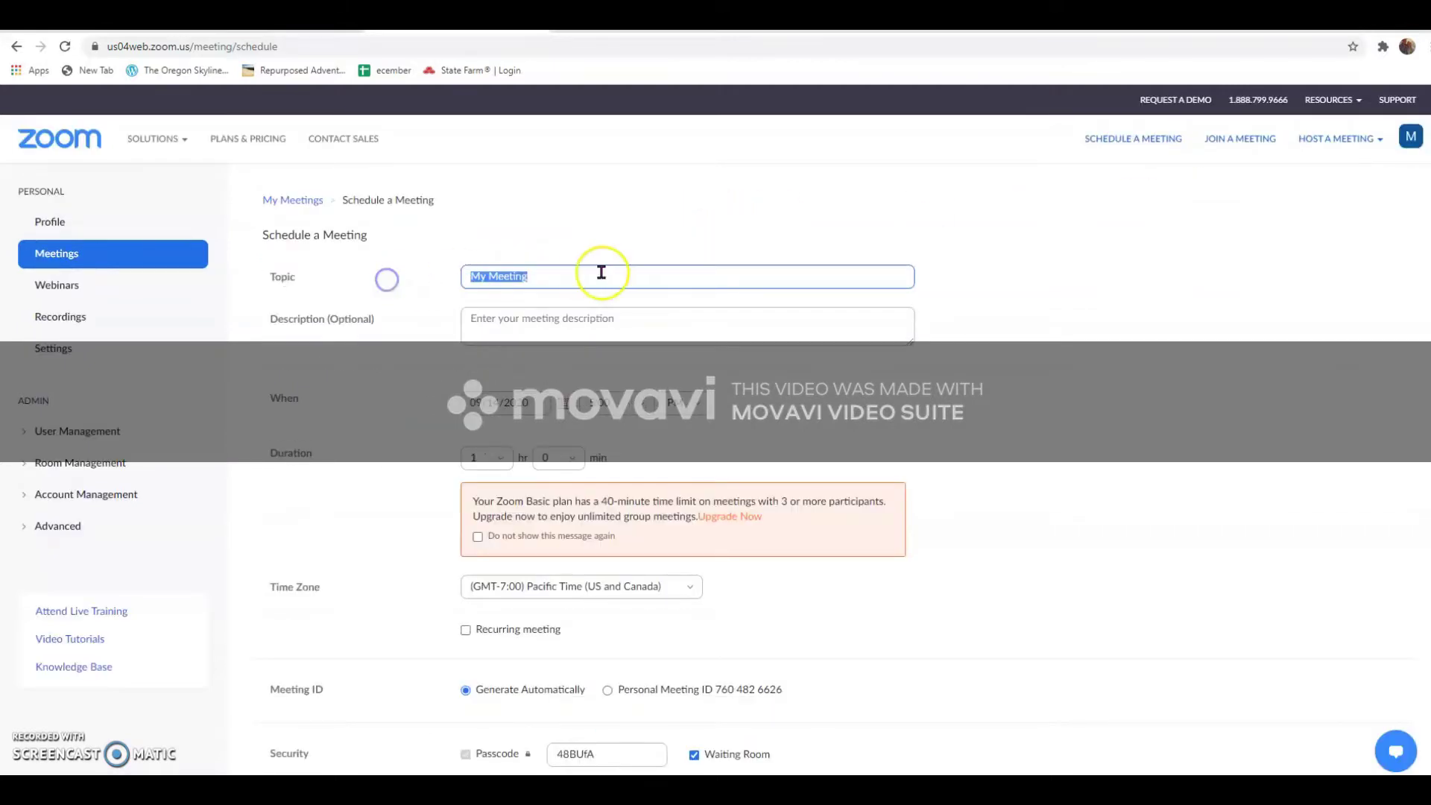
Enter the topic 'Chamber Meeting' and a placeholder description
text(Chambe)
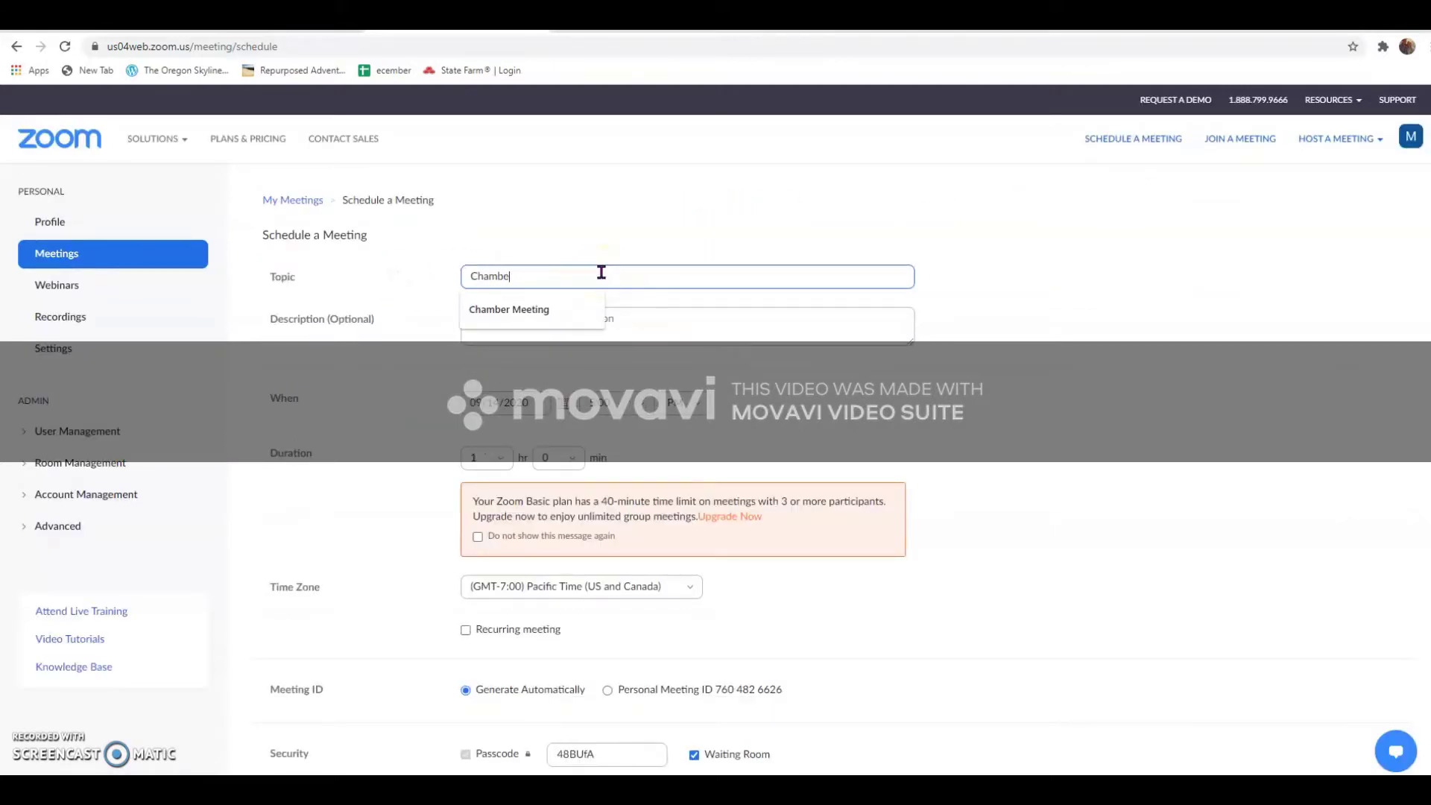
text(r Meeting)
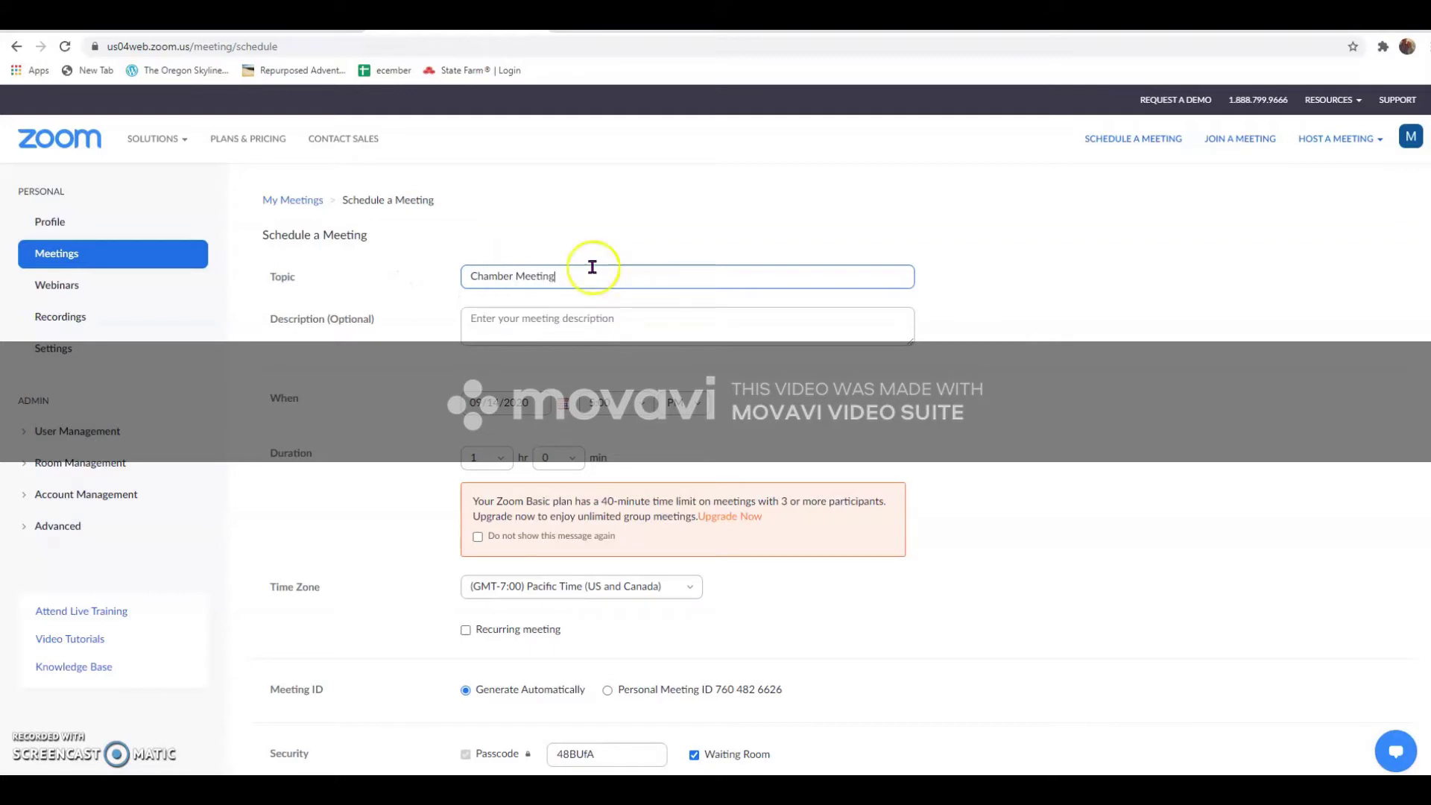
click(596, 330)
text(...)
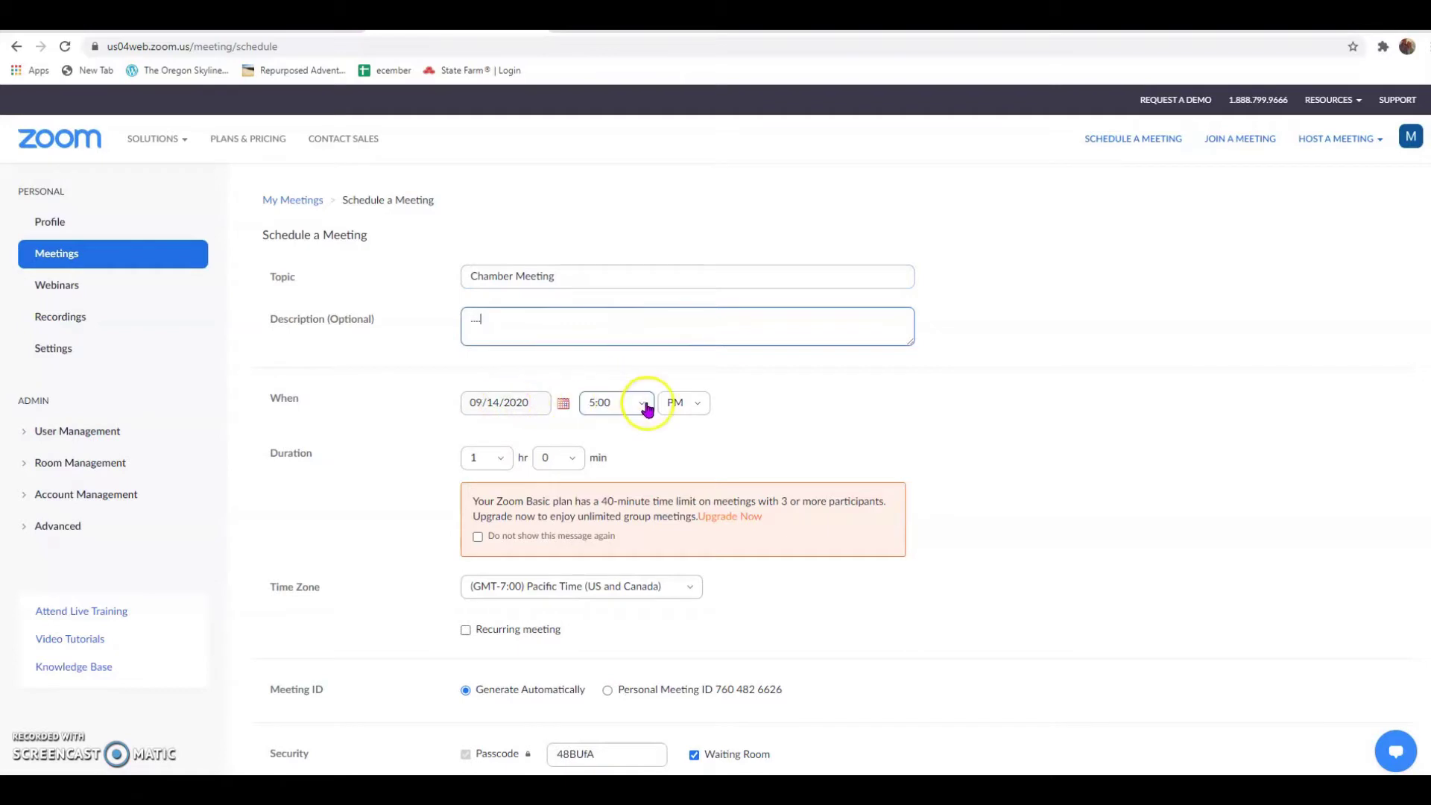
Set the start time to 6:30 PM on 09/14/2020 in Pacific Time
click(642, 404)
click(624, 579)
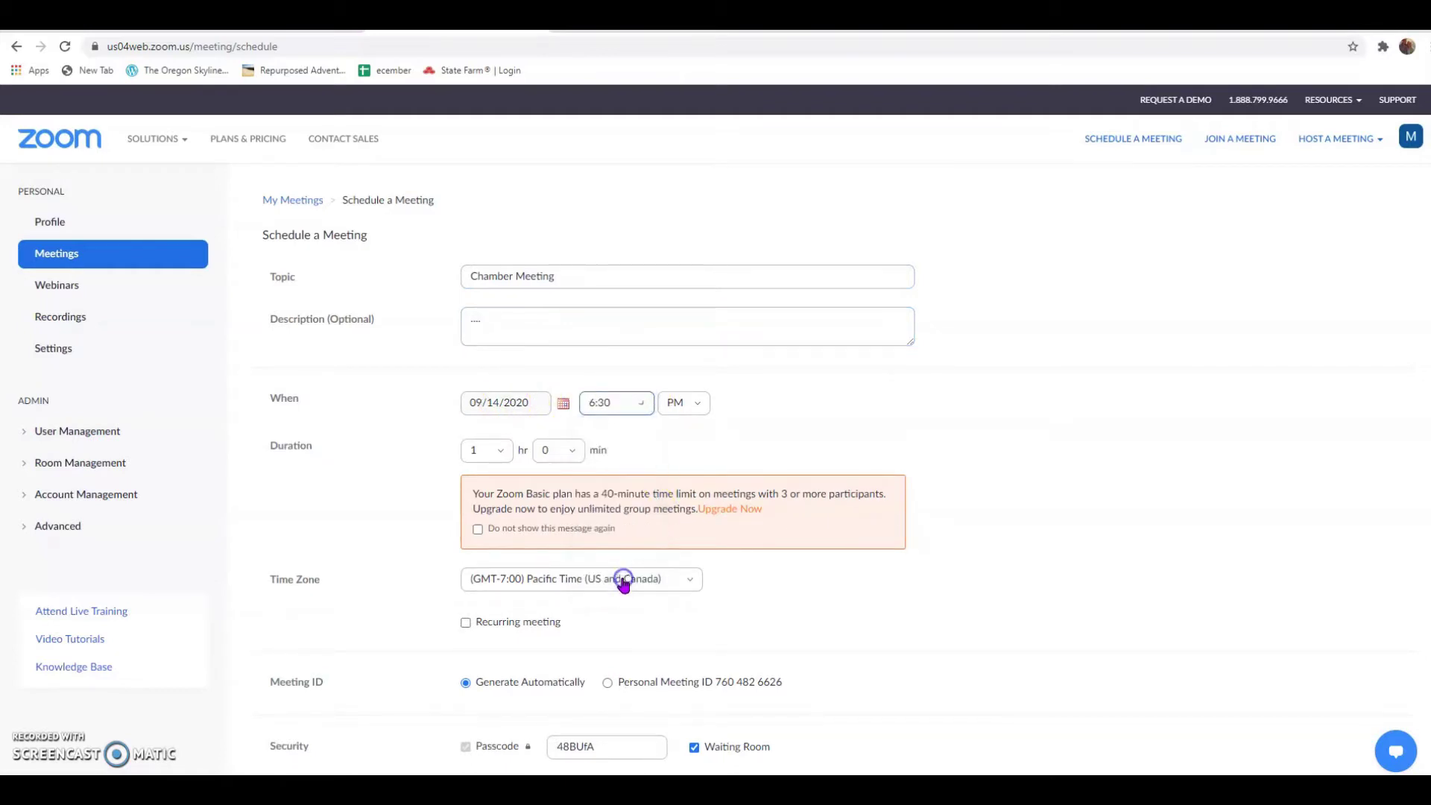
scroll(476, 578, down, 1)
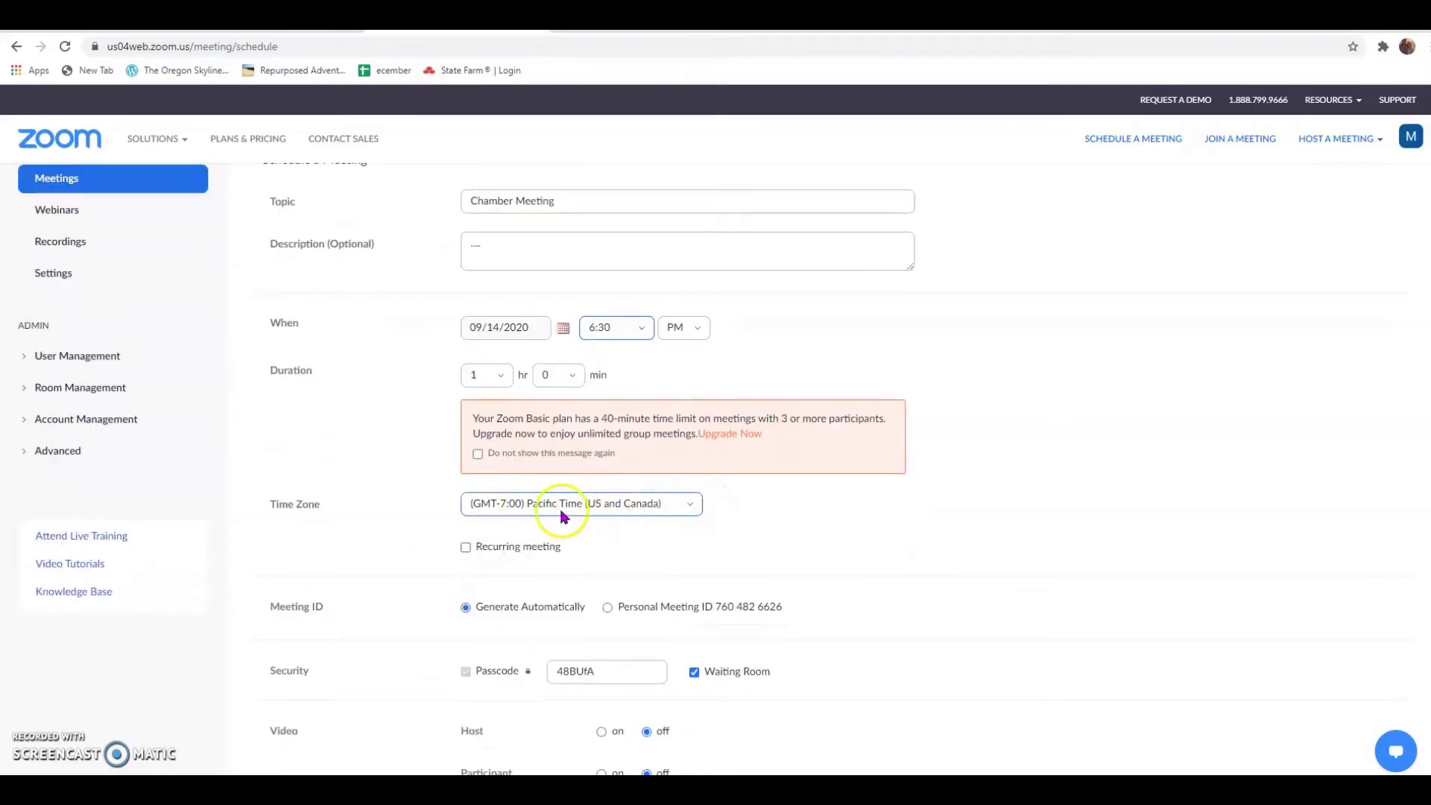
click(690, 507)
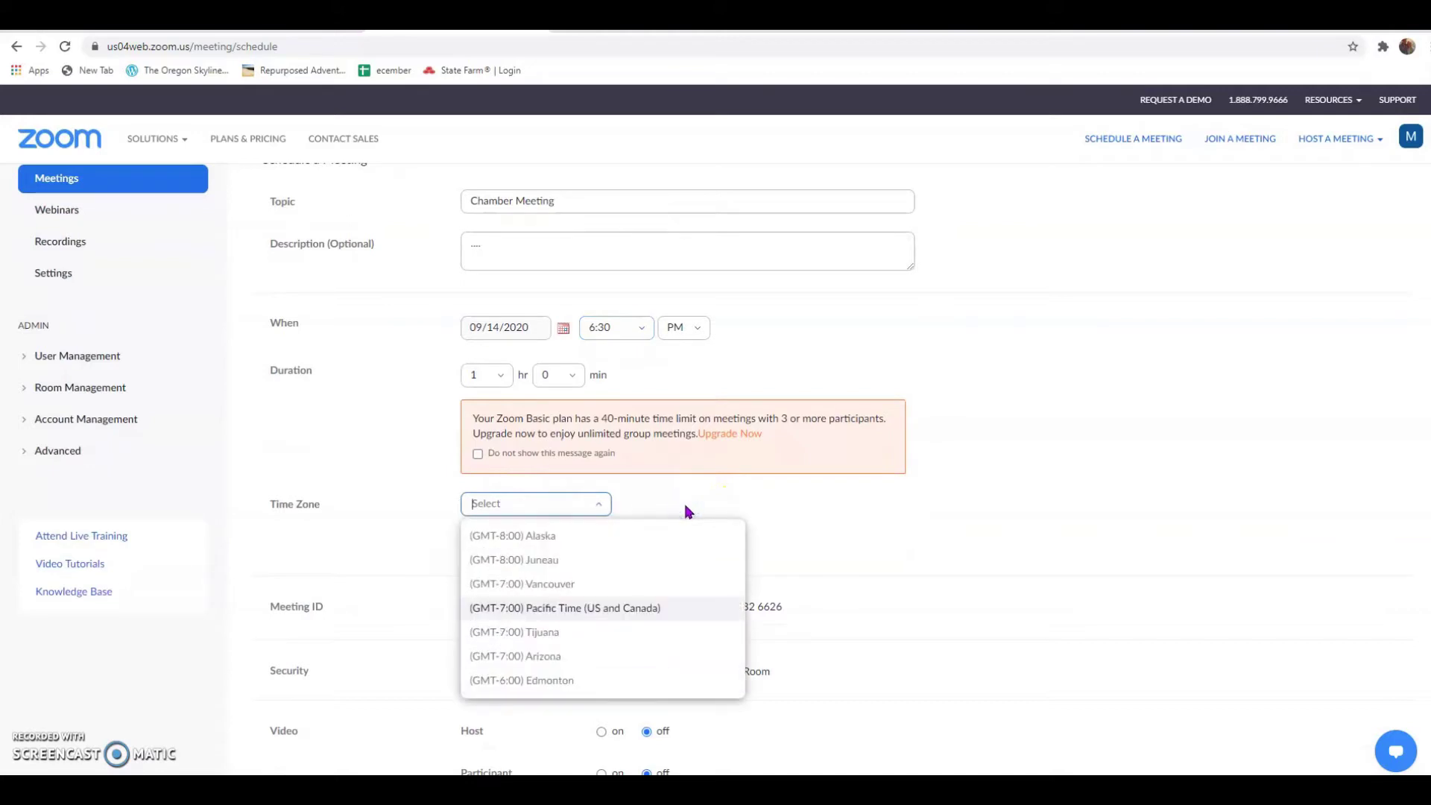
click(864, 512)
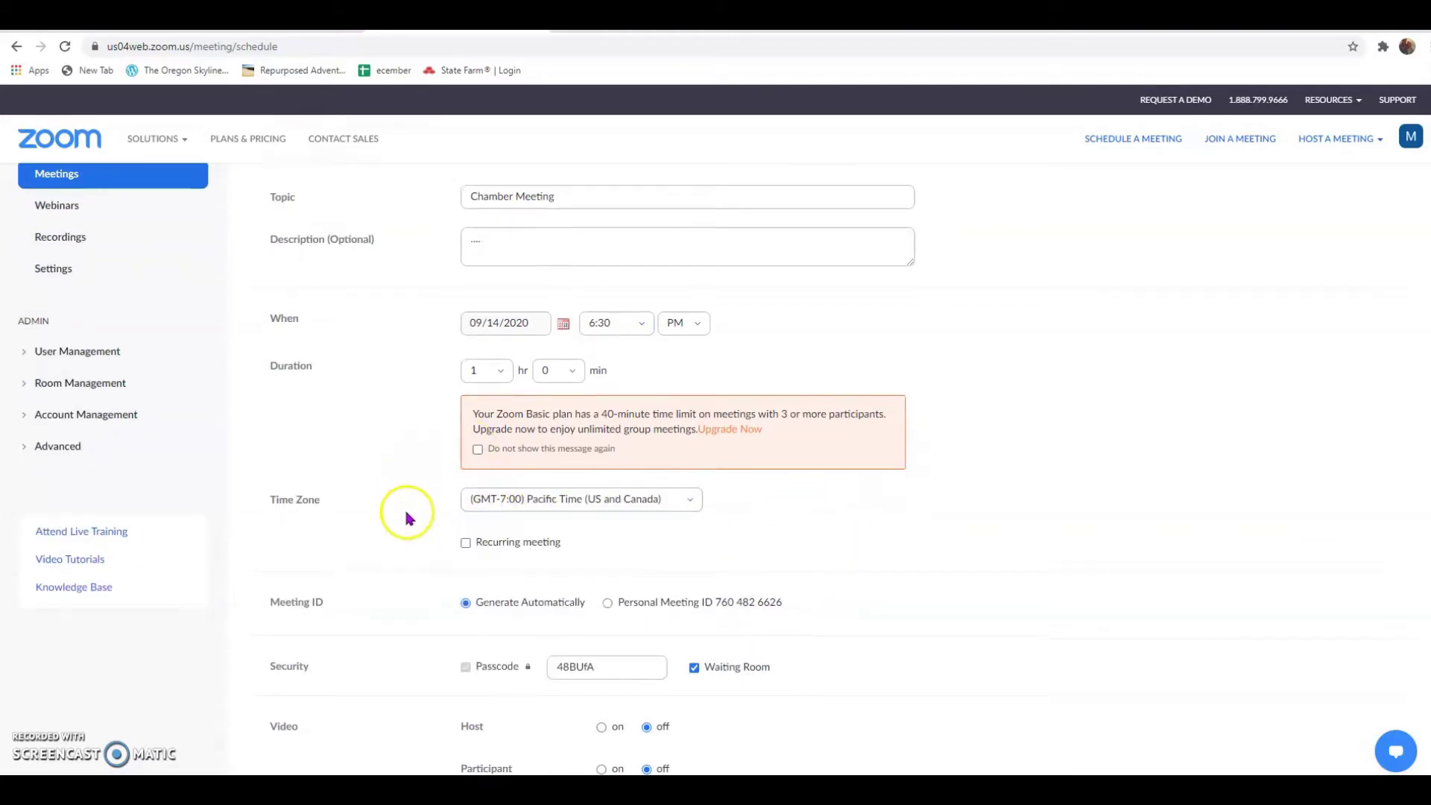
scroll(407, 514, down, 3)
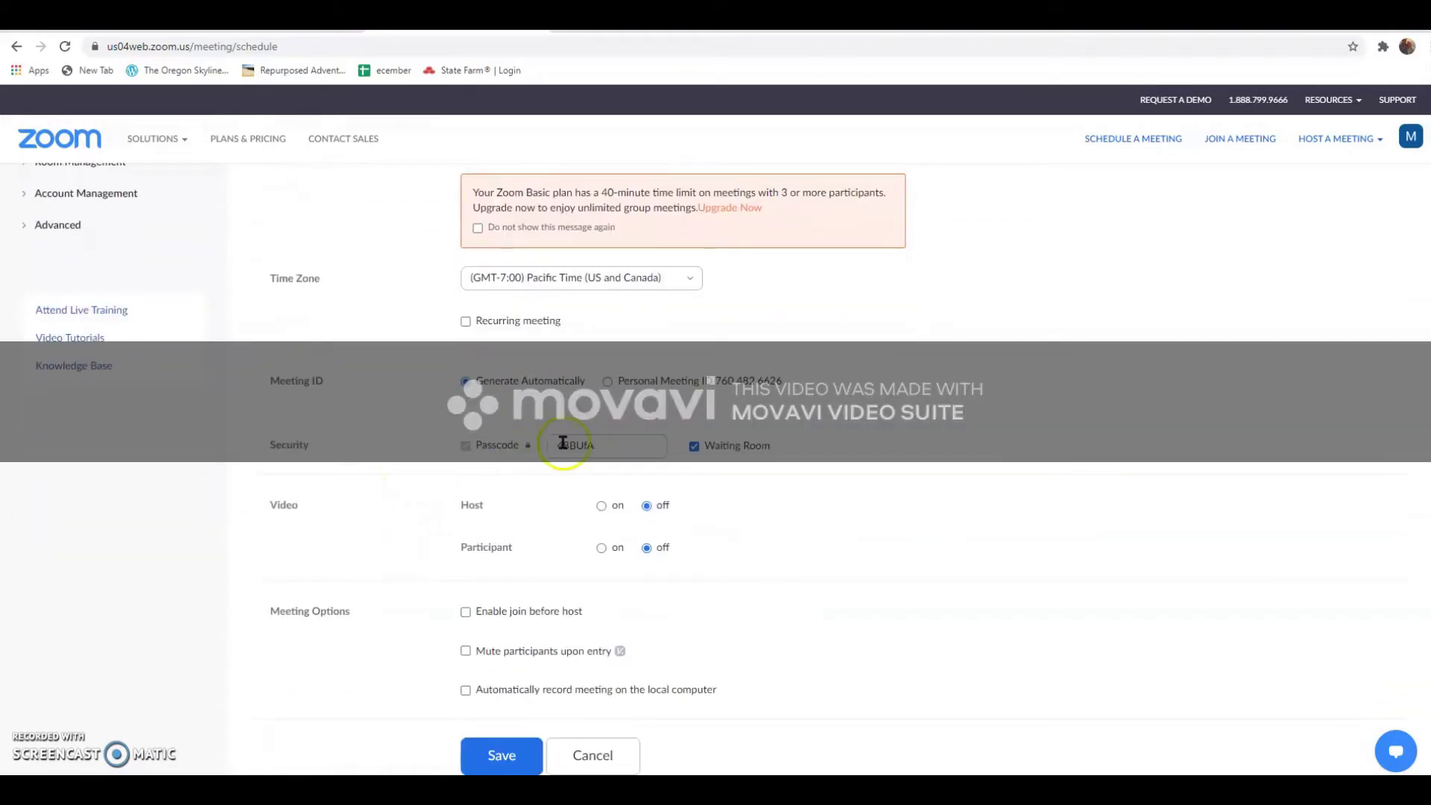
Replace the meeting's existing passcode with a new passcode
drag(642, 445, 479, 447)
key(BackSpace)
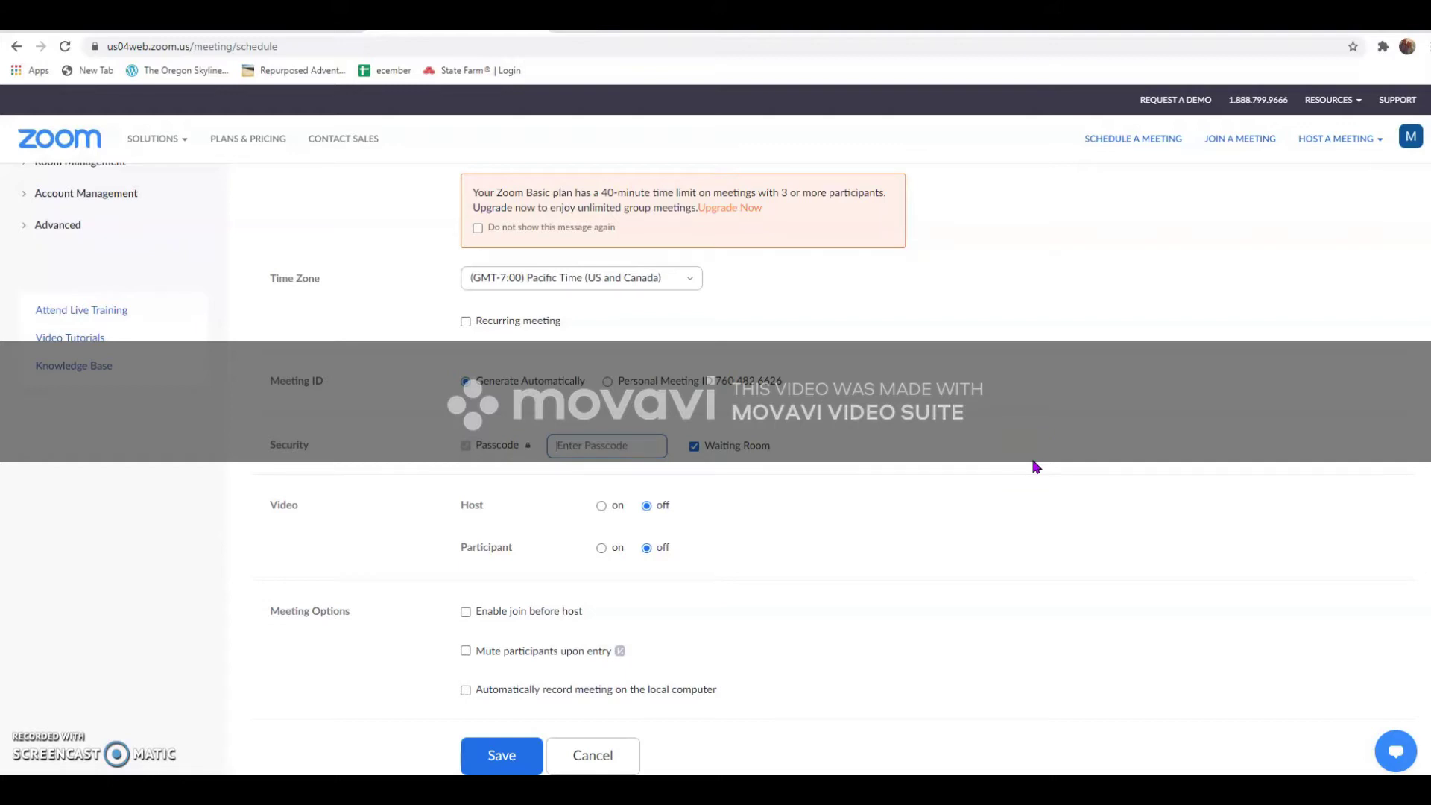
text(chamber)
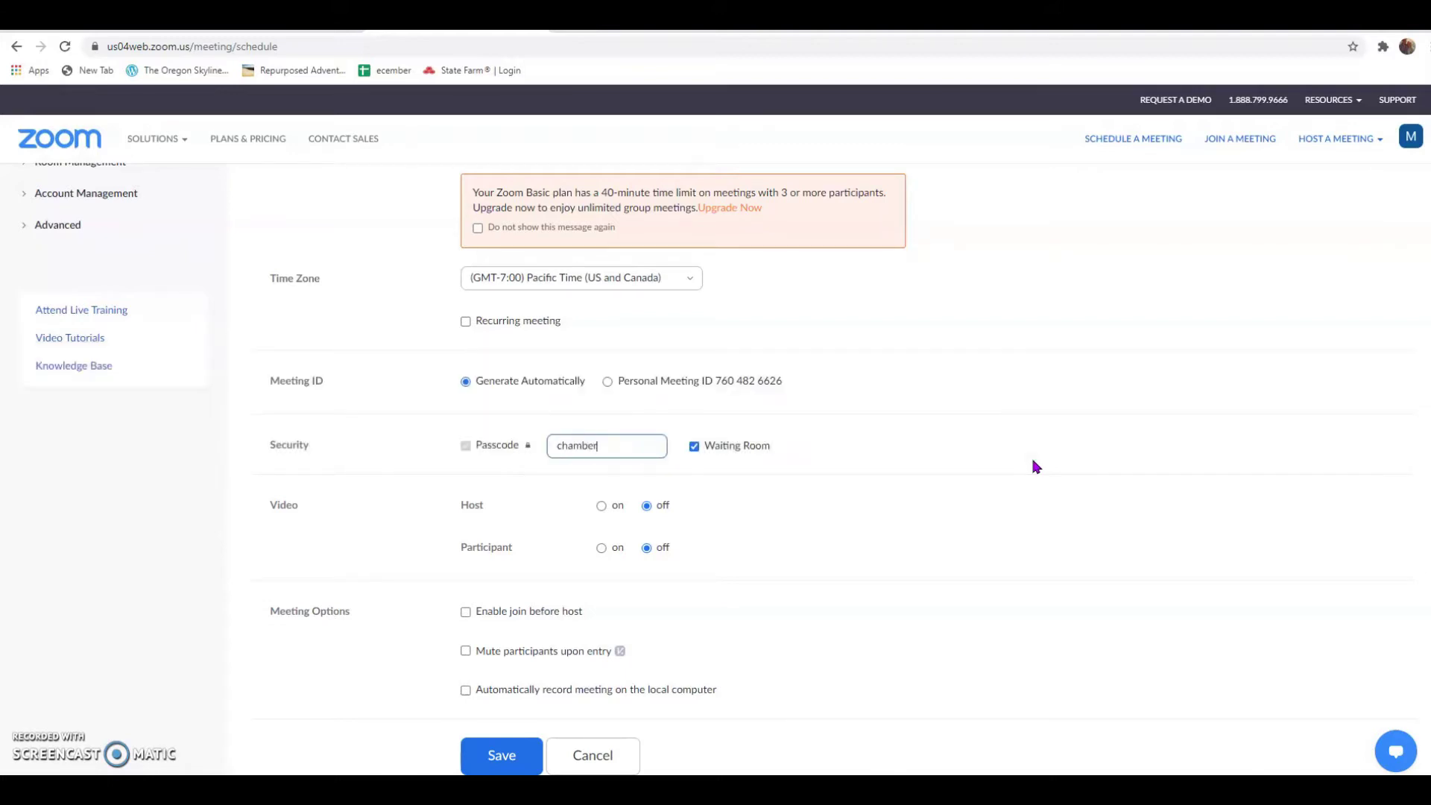
click(853, 466)
Turn host and participant video on, mute participants upon entry, and save the meeting
scroll(855, 468, down, 1)
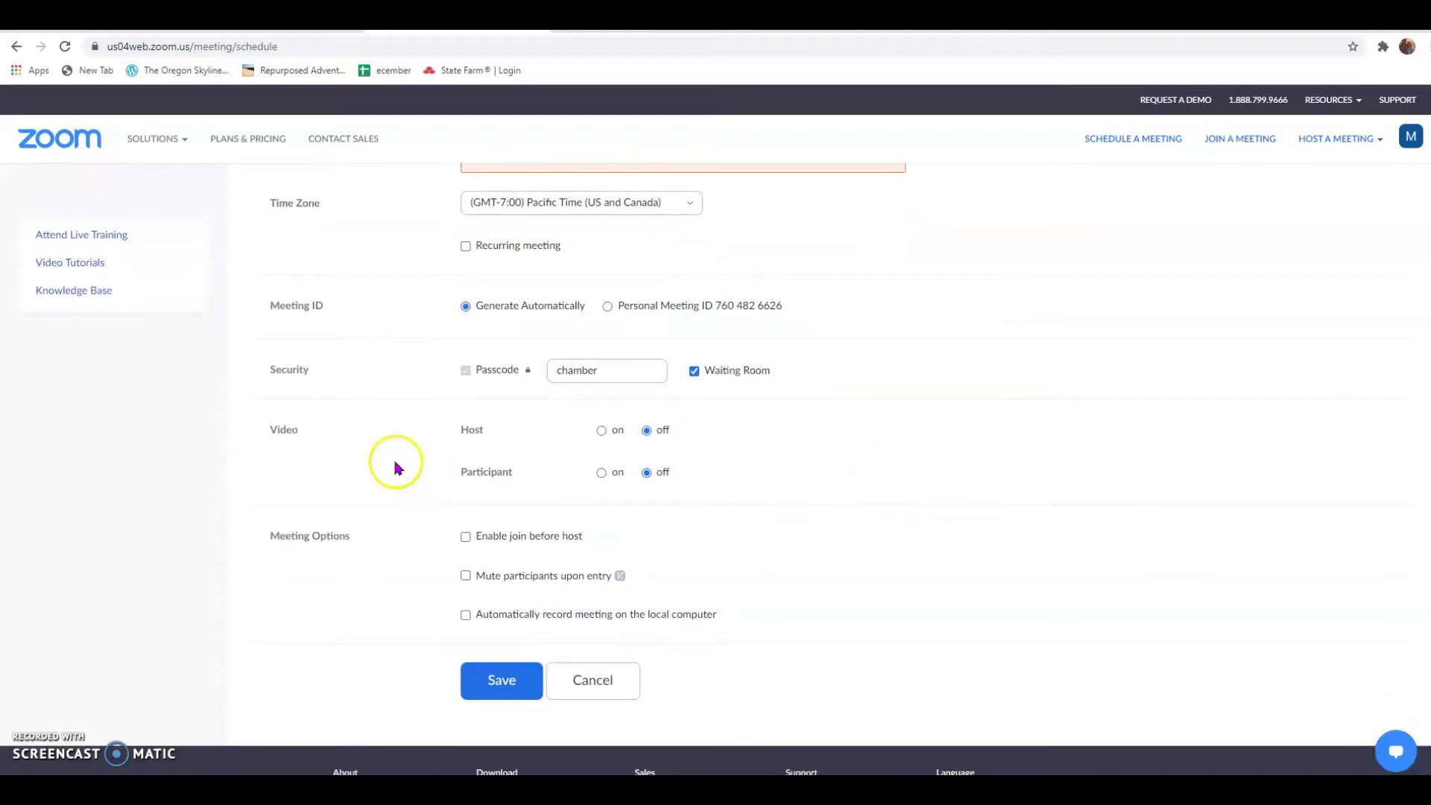
click(602, 431)
click(601, 473)
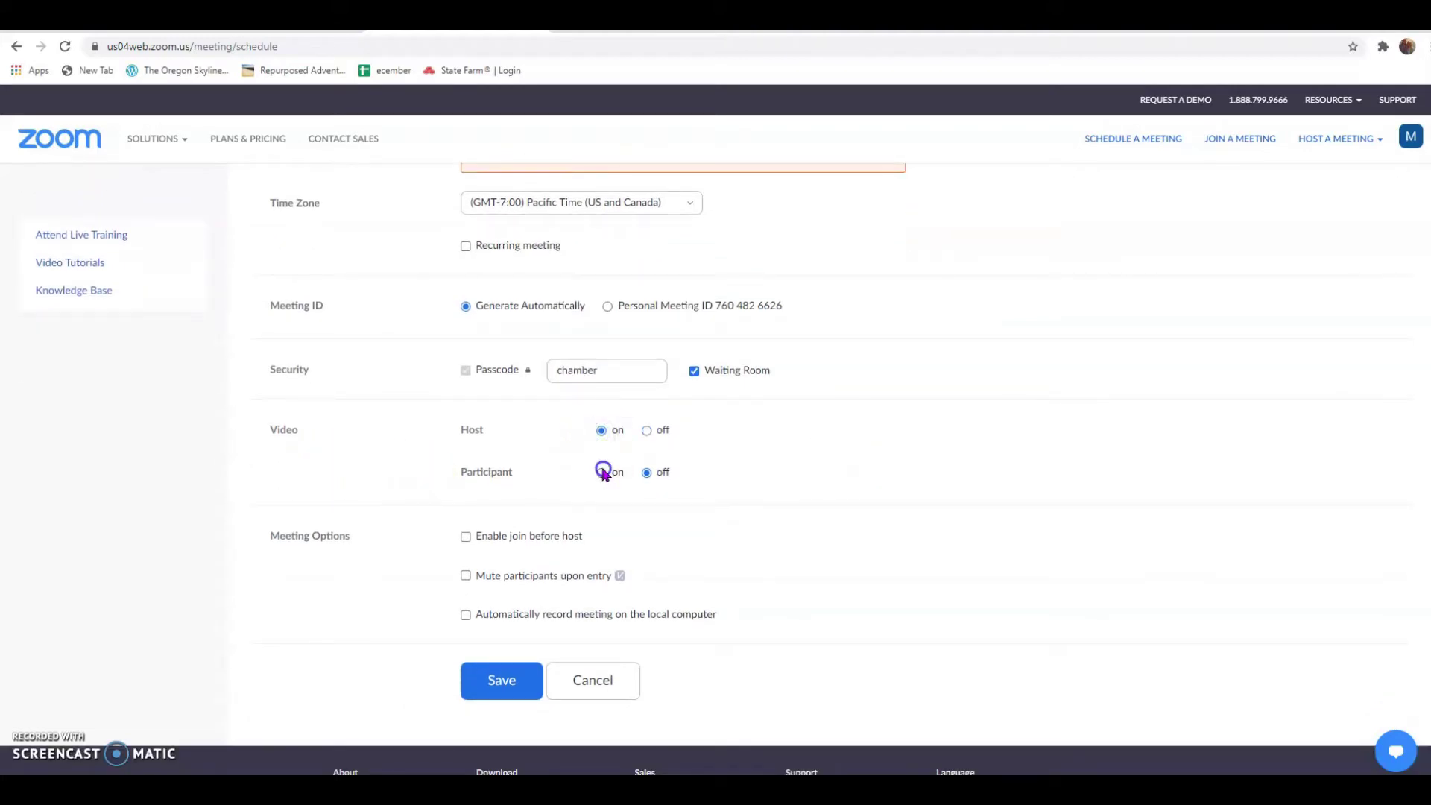
click(484, 474)
click(617, 476)
scroll(617, 481, down, 1)
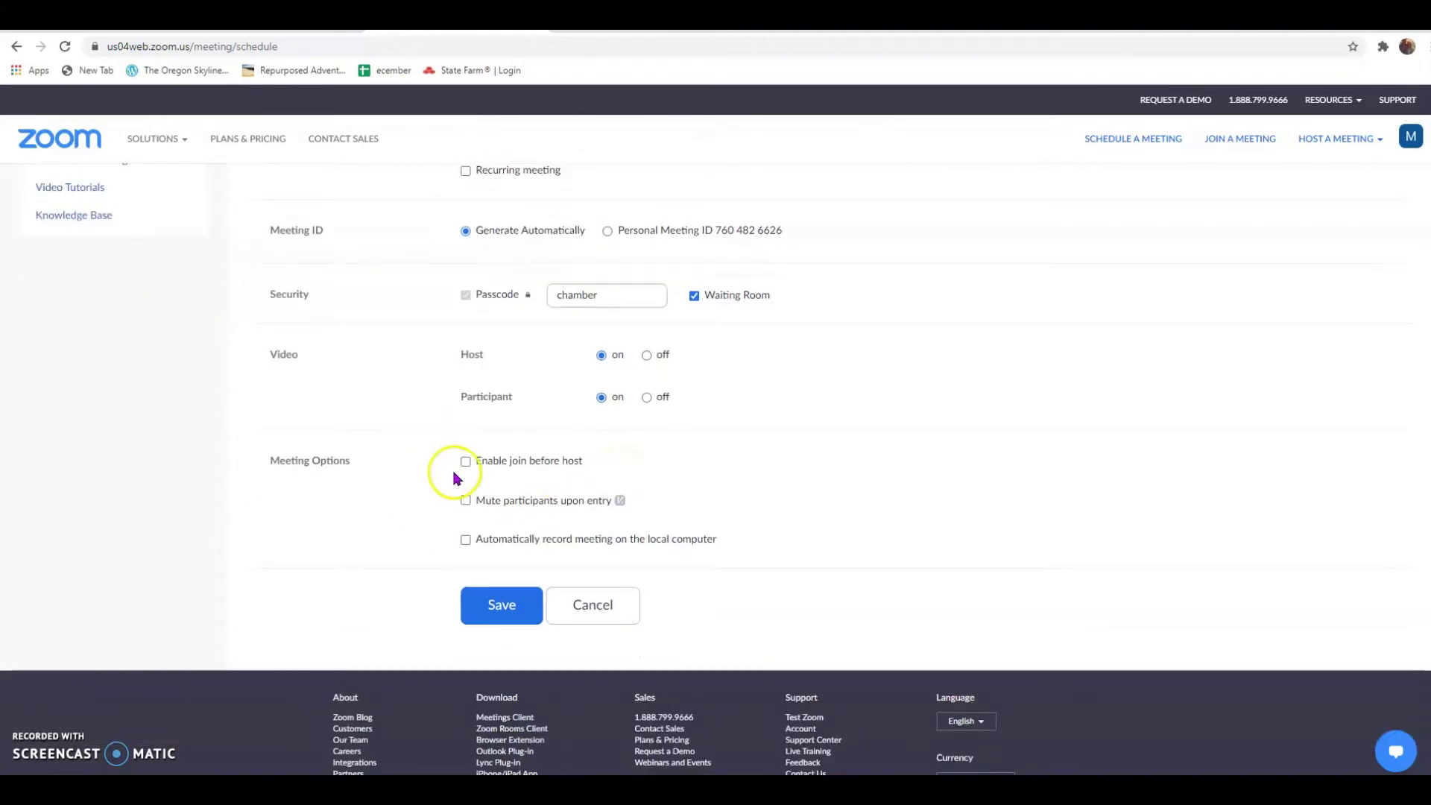
click(466, 501)
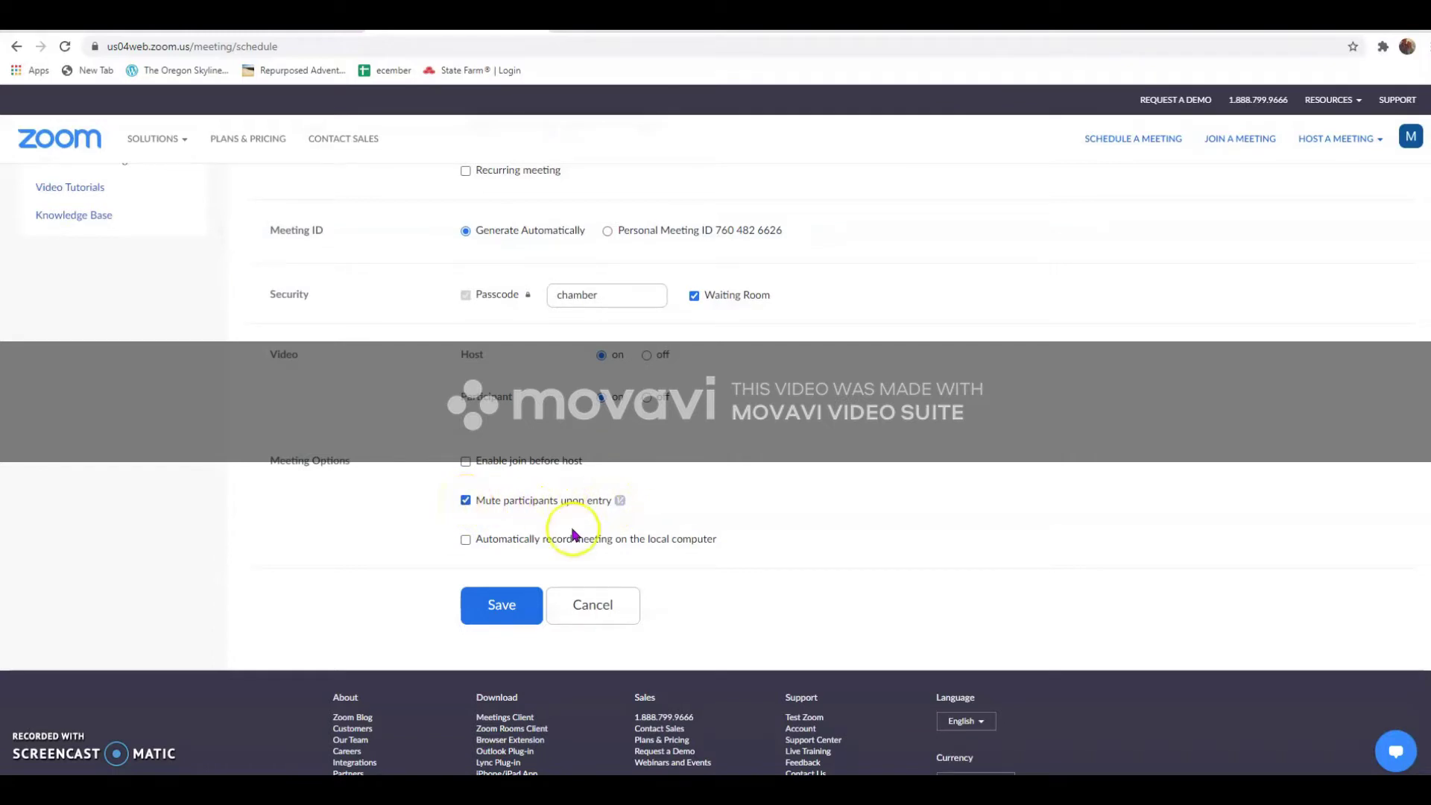
click(502, 613)
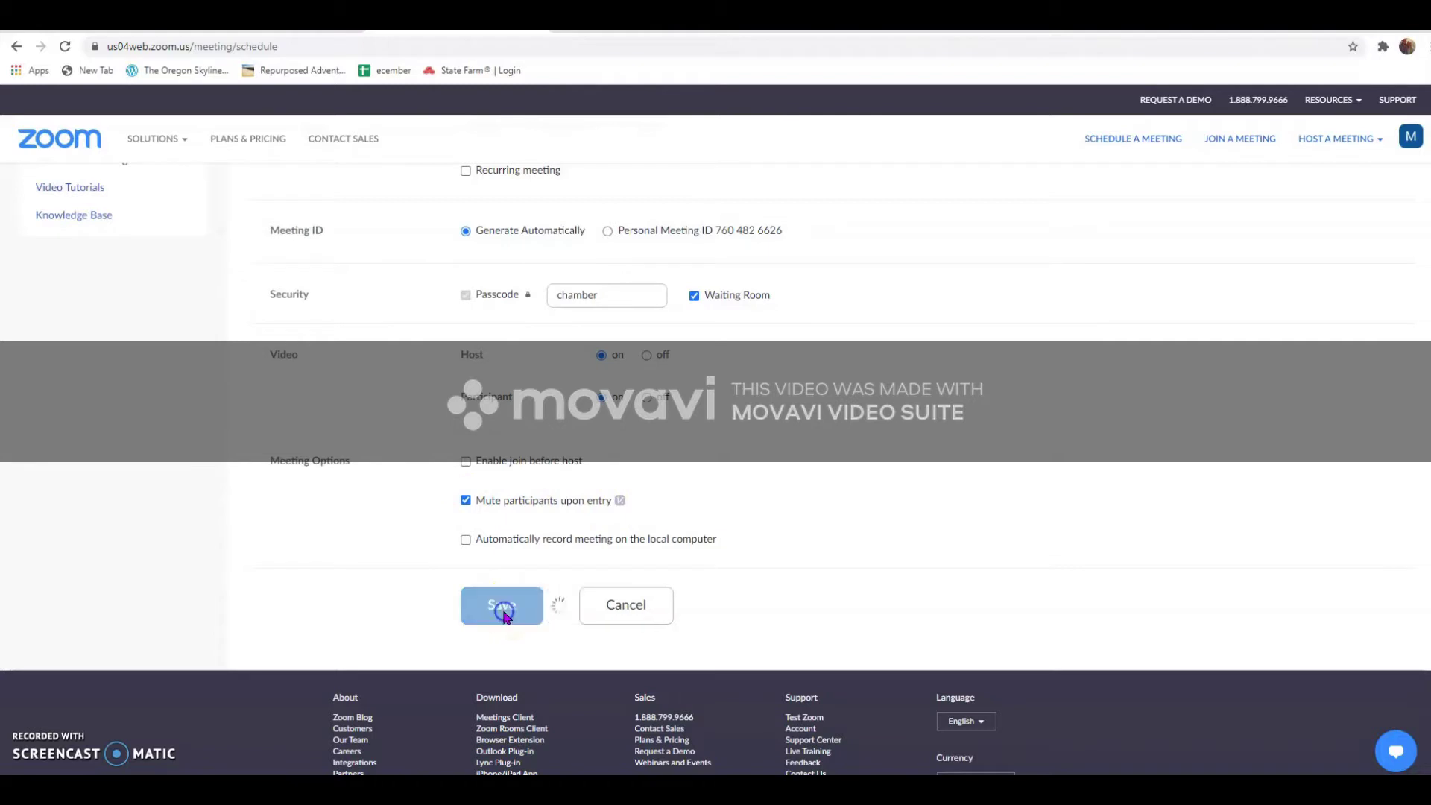
scroll(415, 472, down, 1)
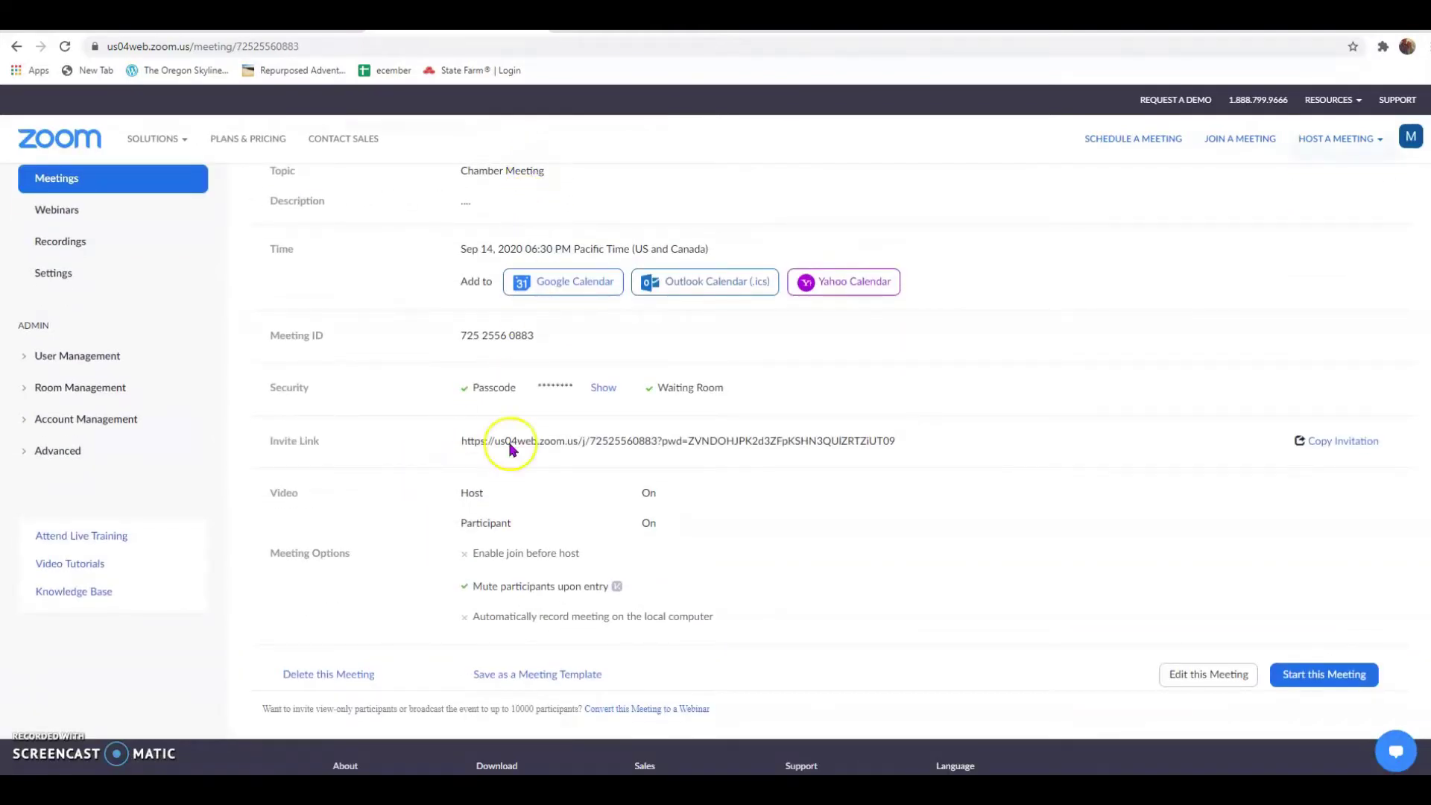
scroll(494, 662, up, 1)
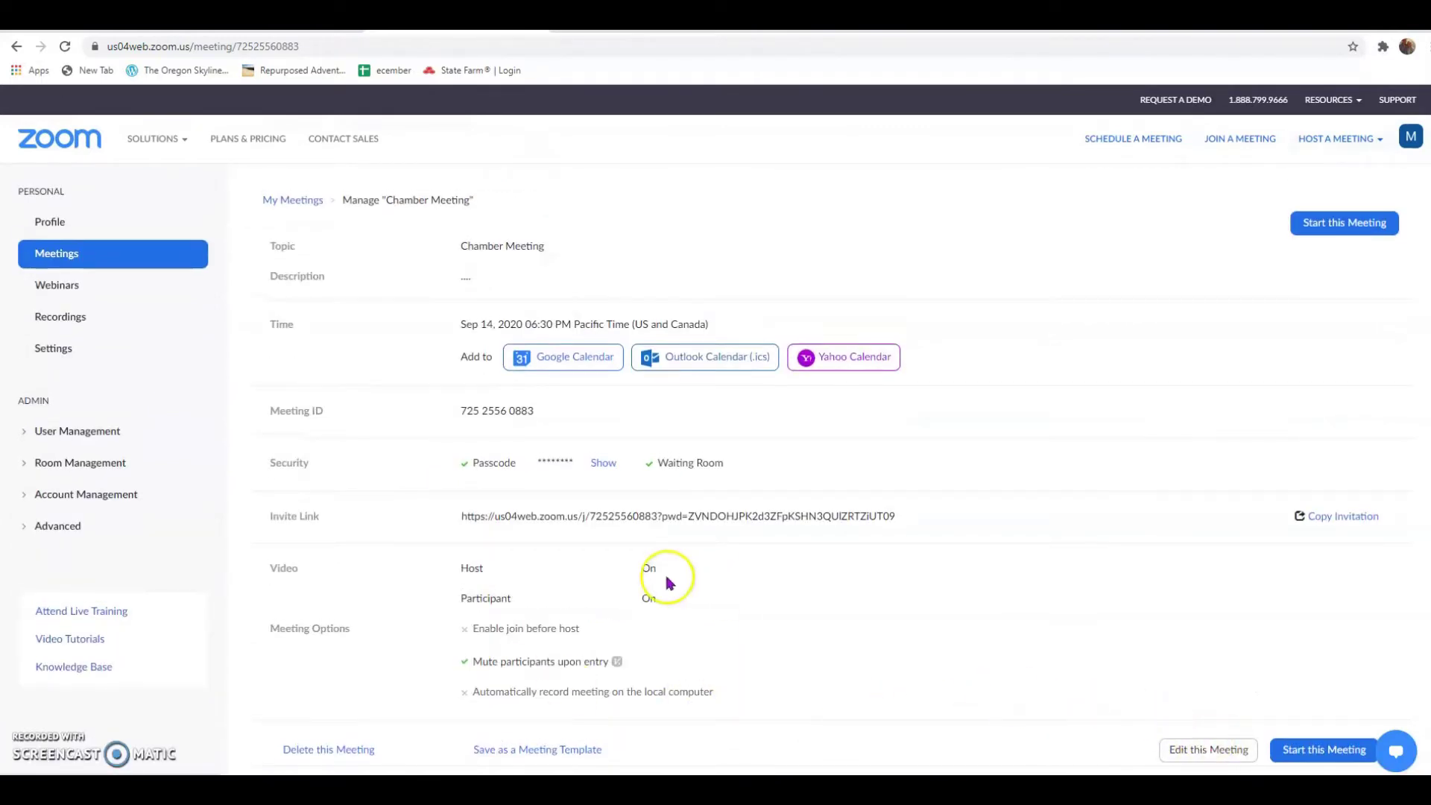
click(560, 358)
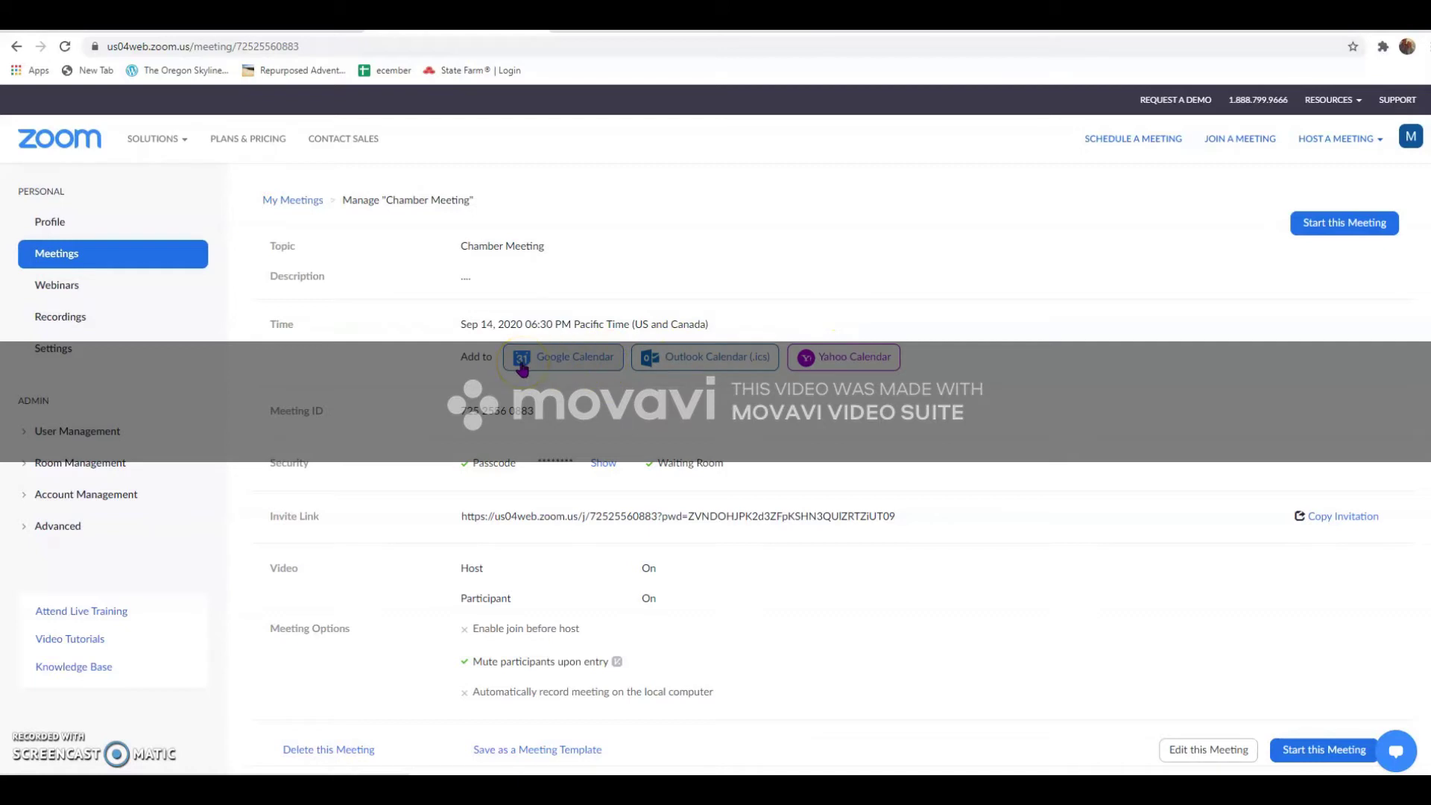
drag(537, 412, 469, 413)
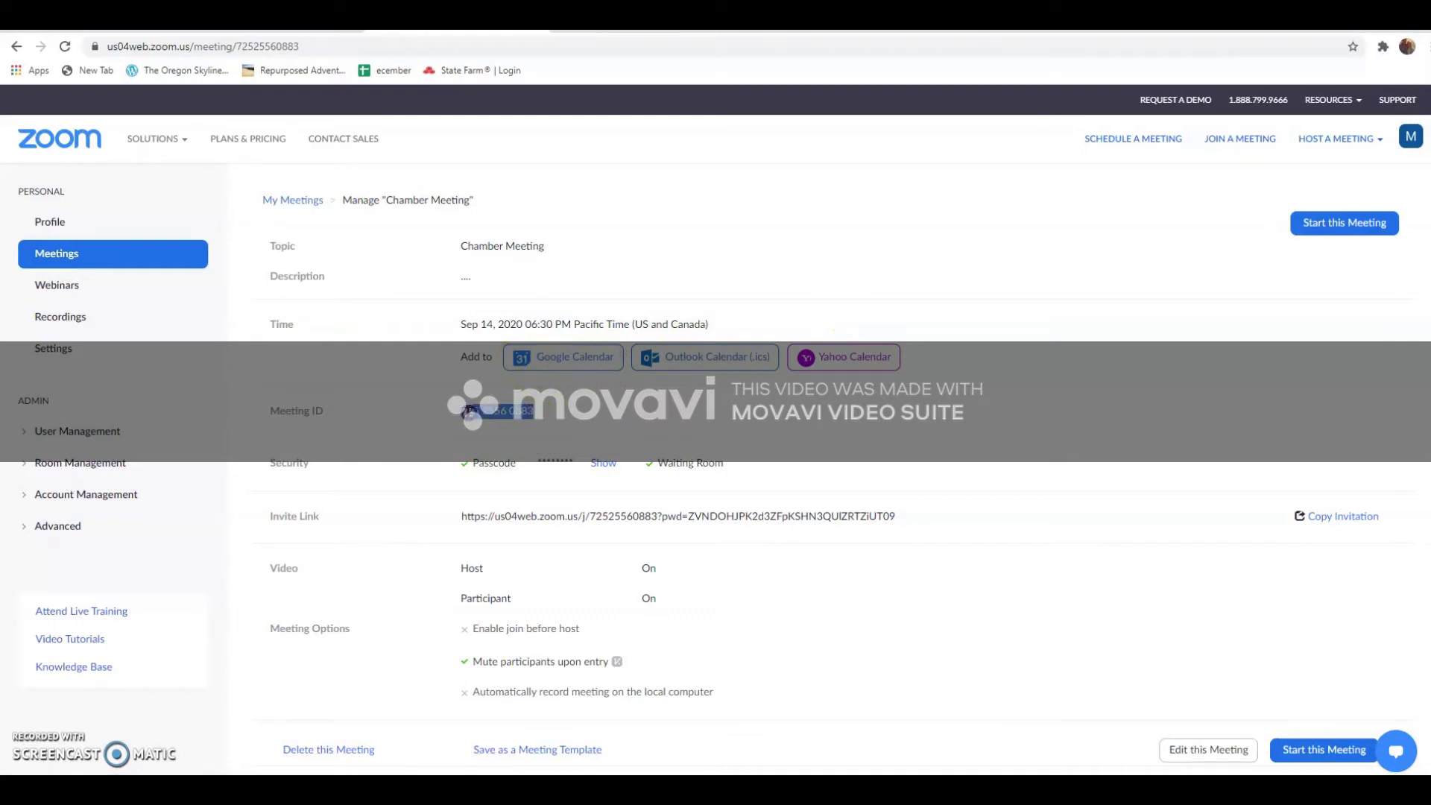
click(555, 418)
scroll(555, 418, down, 1)
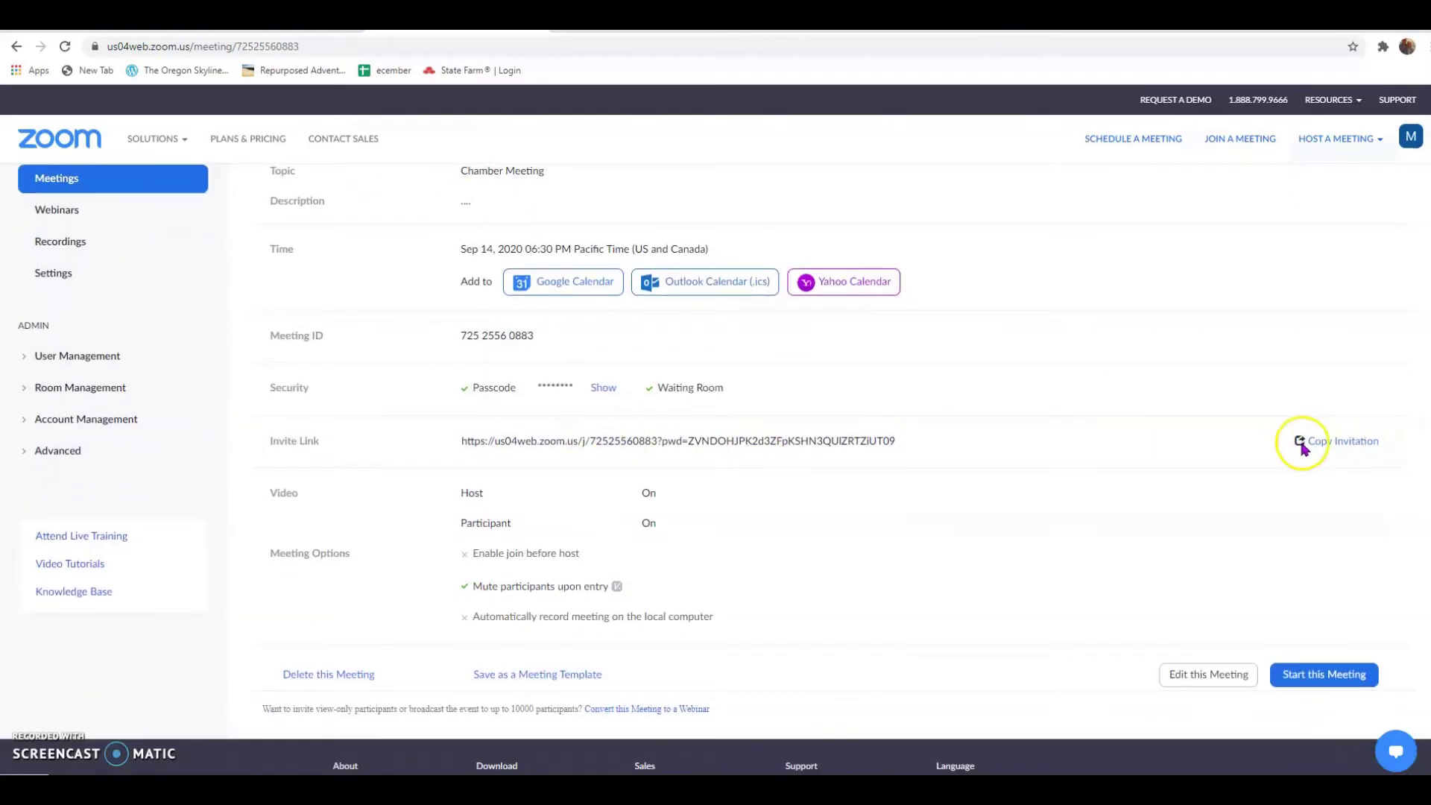
click(1363, 446)
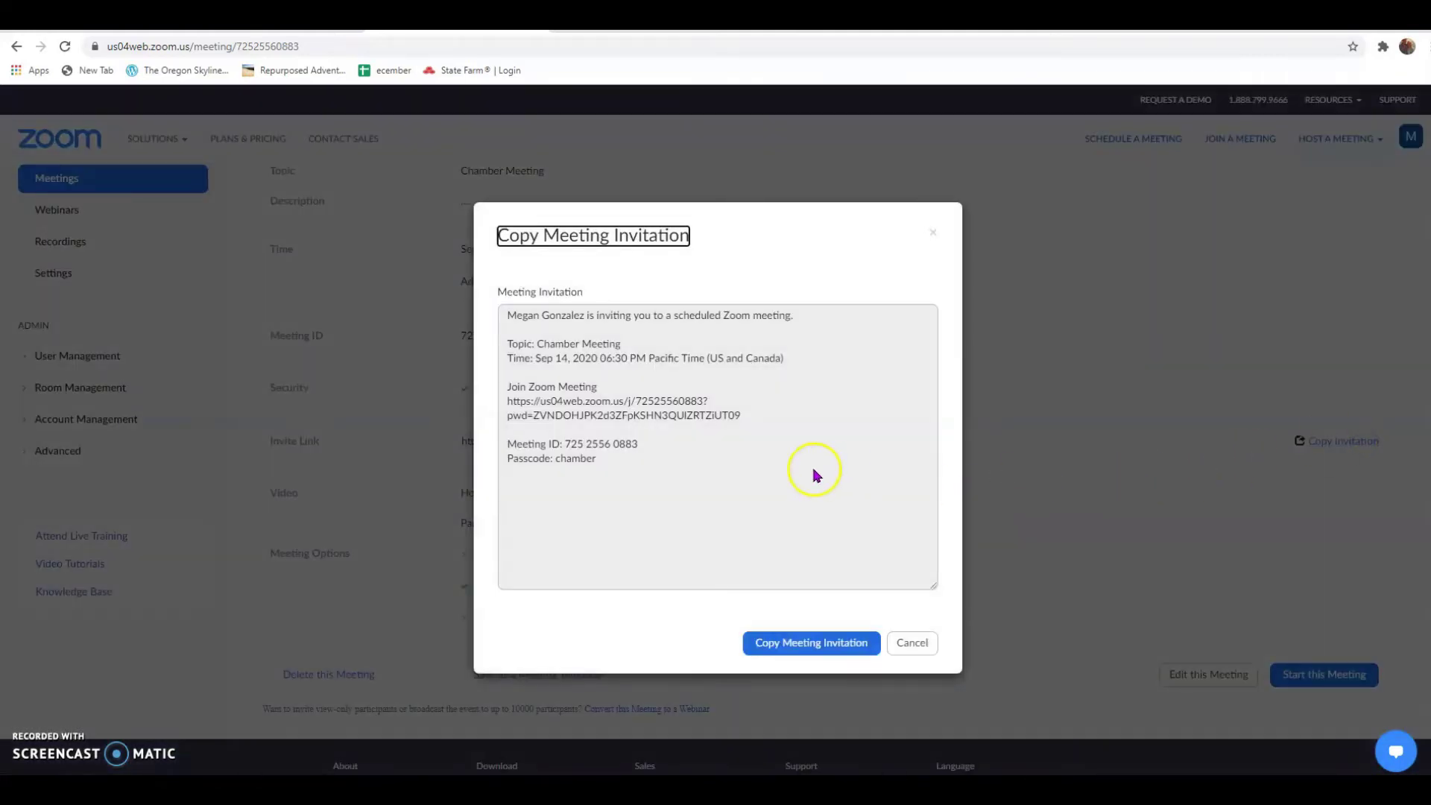
Copy the whole Chamber Meeting invitation and switch to the email draft
drag(644, 490, 570, 417)
drag(528, 343, 511, 319)
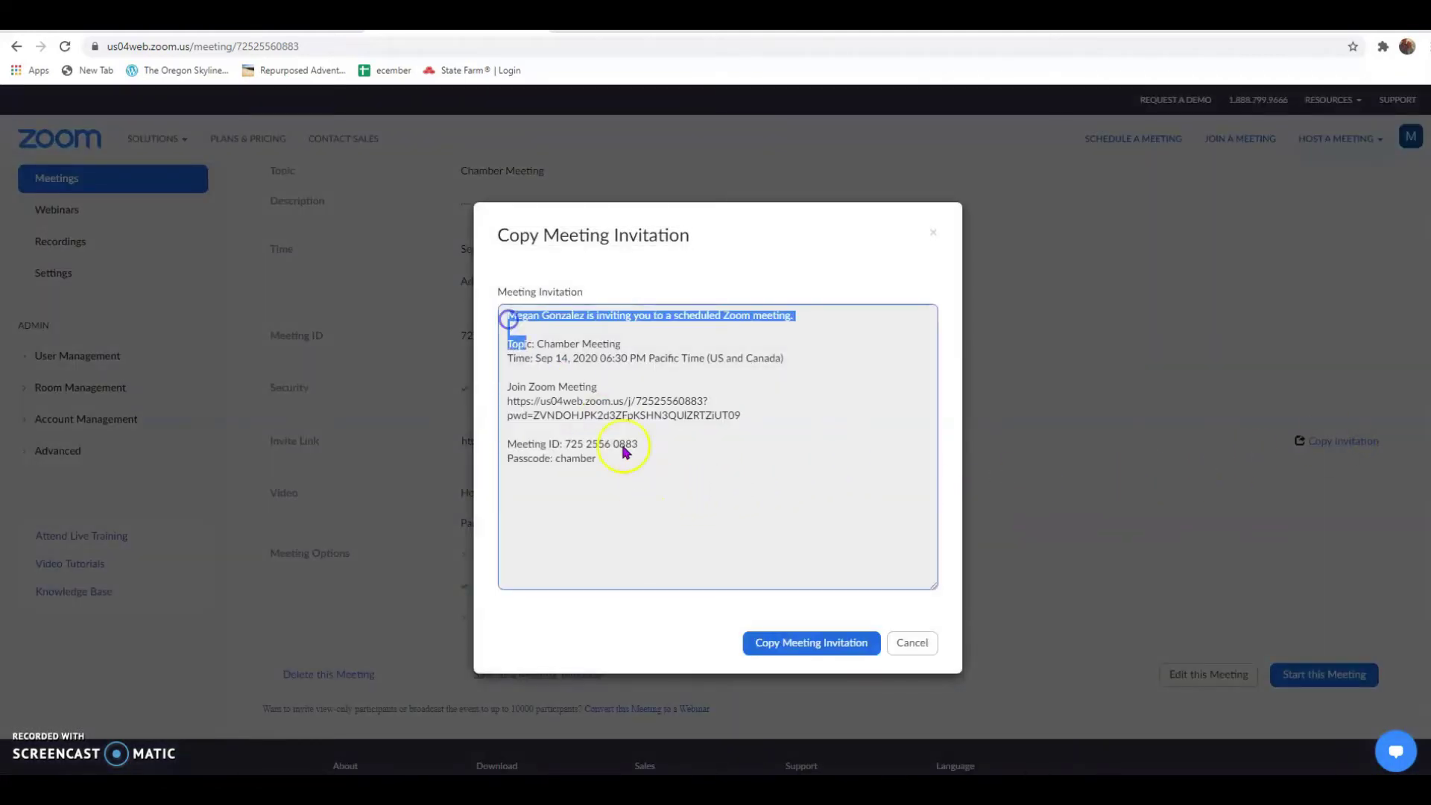
click(646, 488)
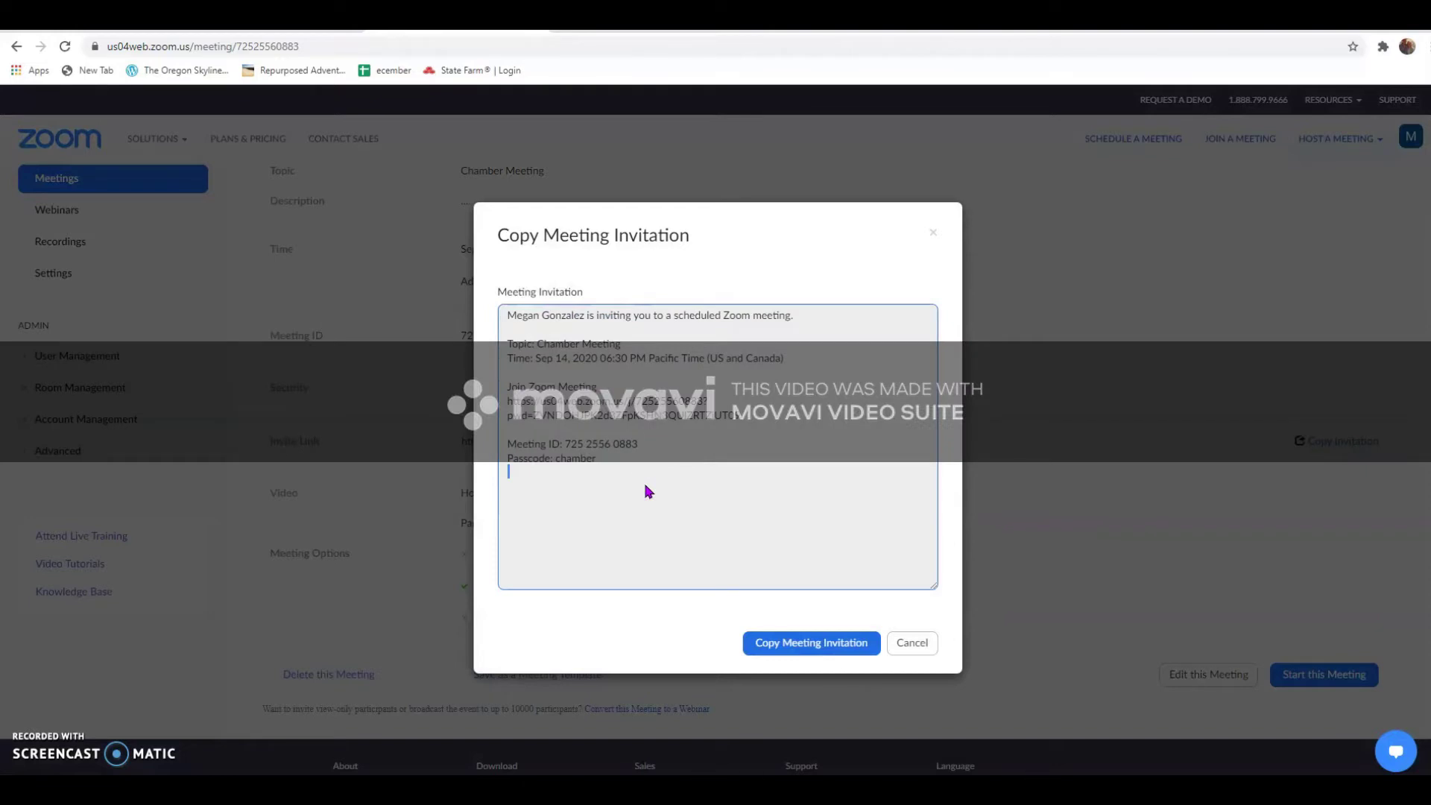
click(831, 641)
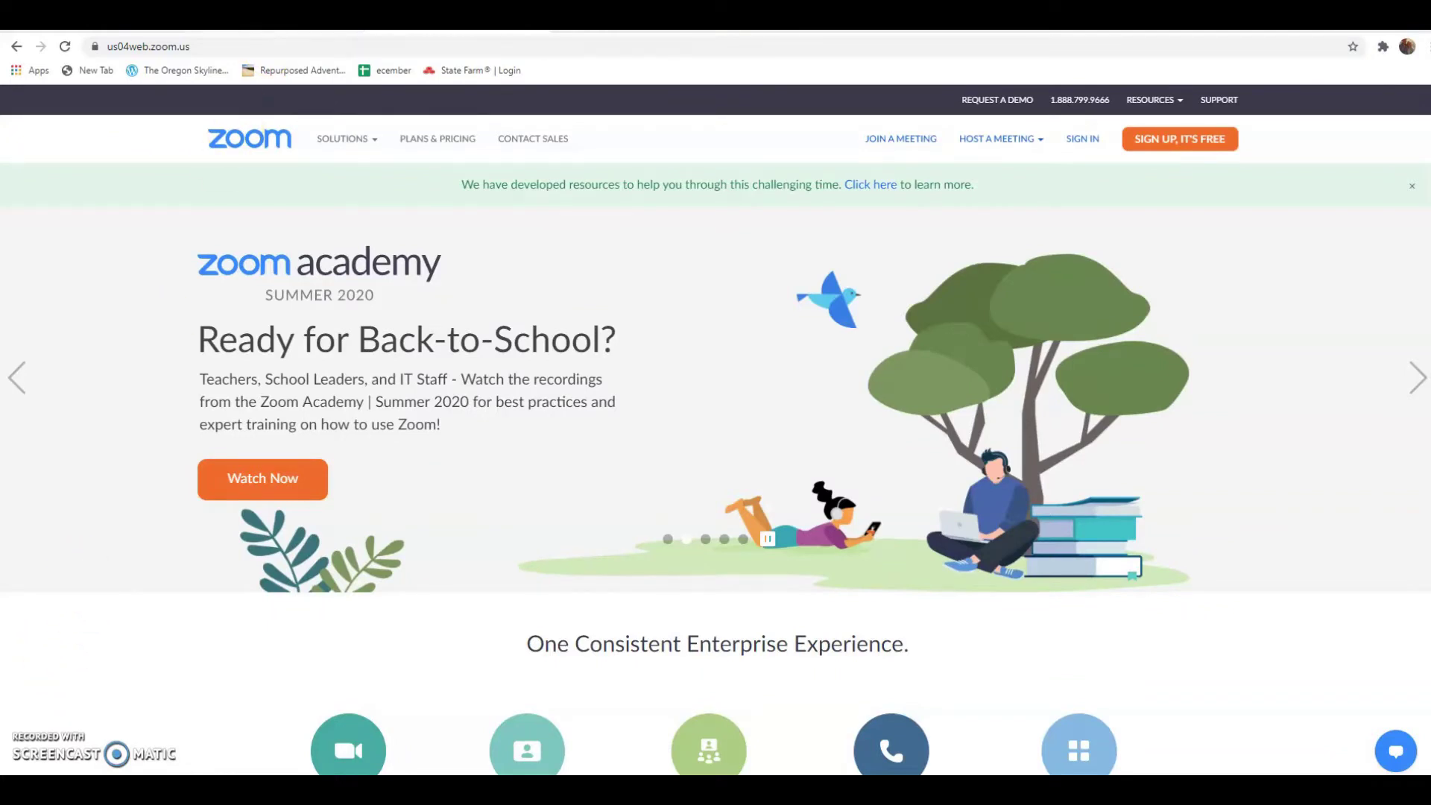
click(269, 17)
click(495, 678)
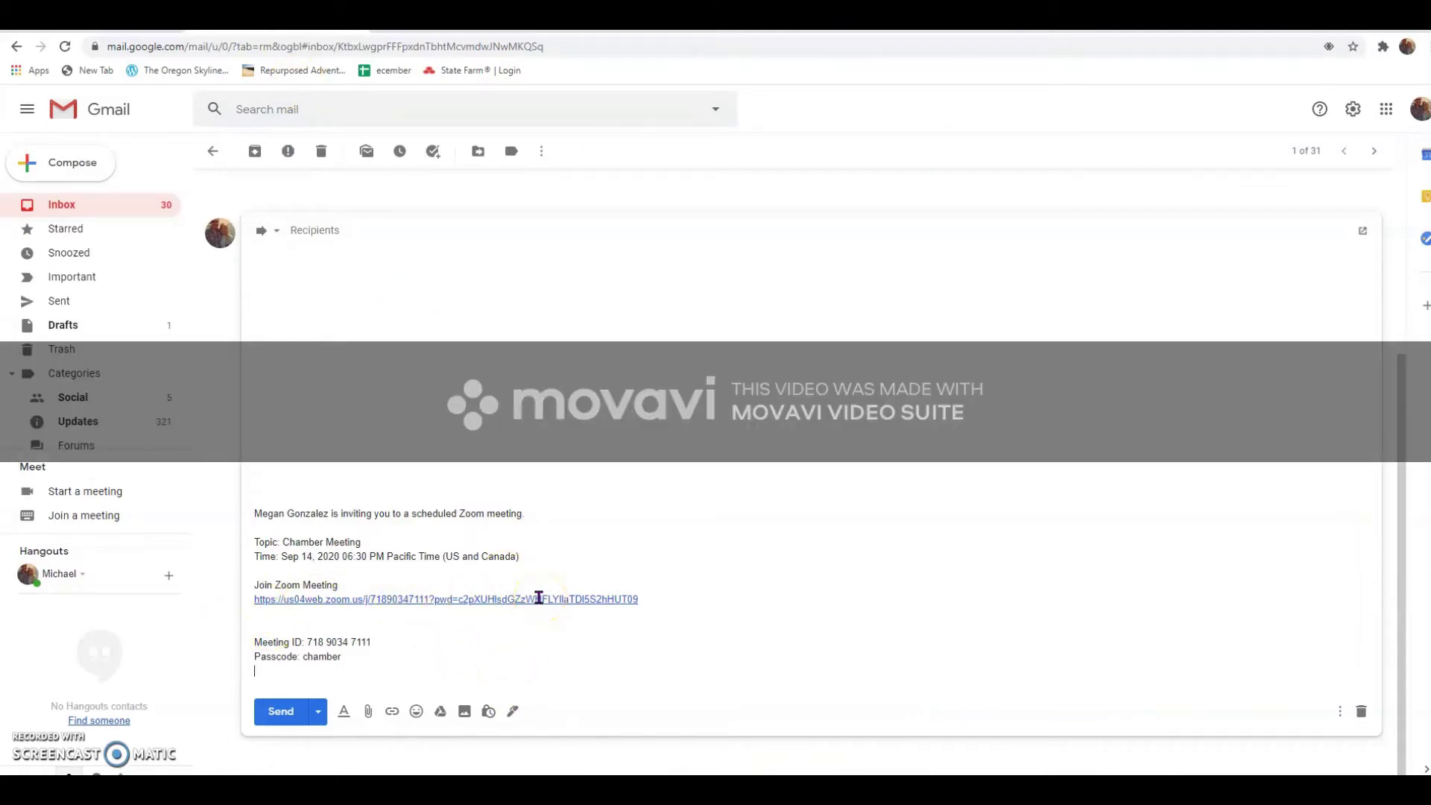
drag(372, 641, 307, 641)
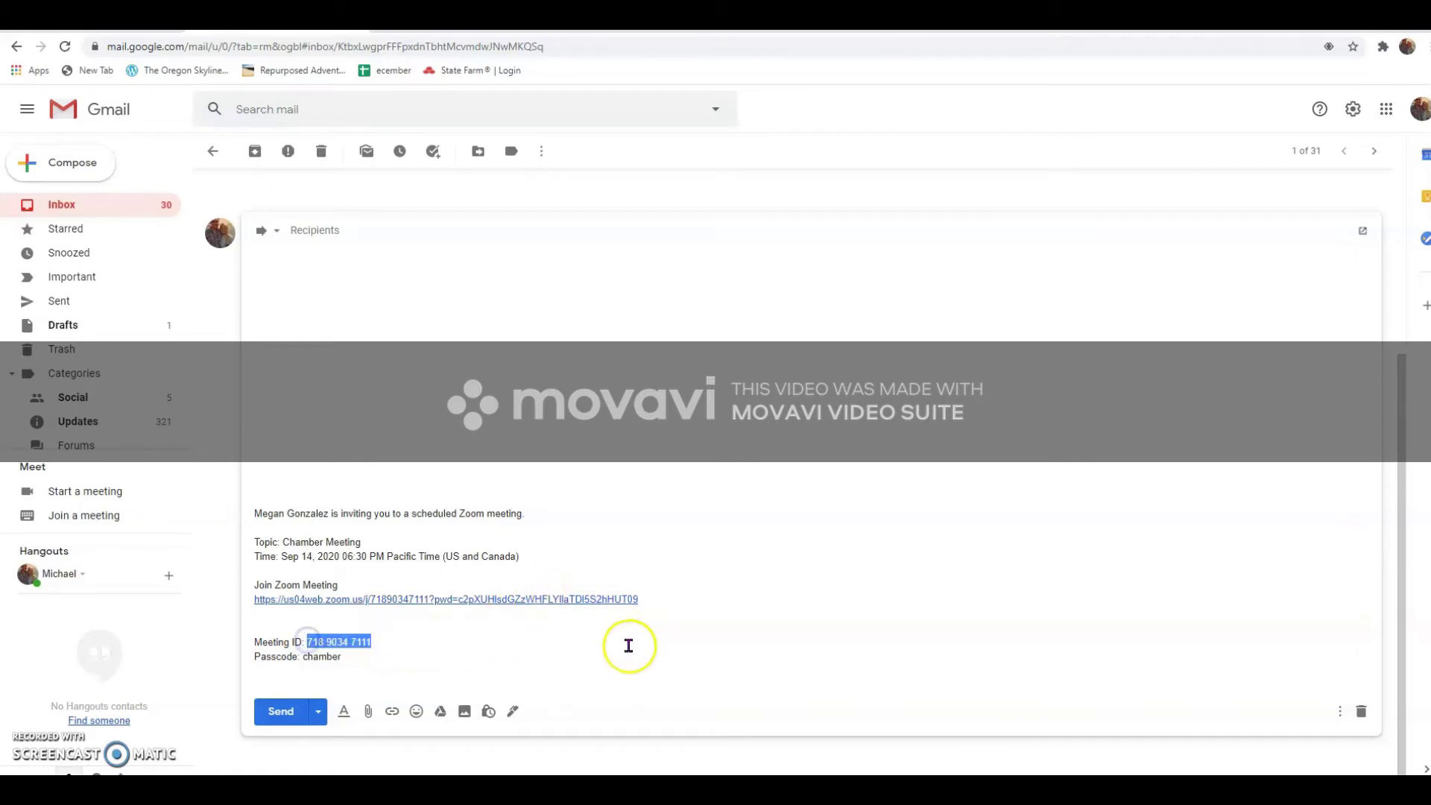
click(432, 598)
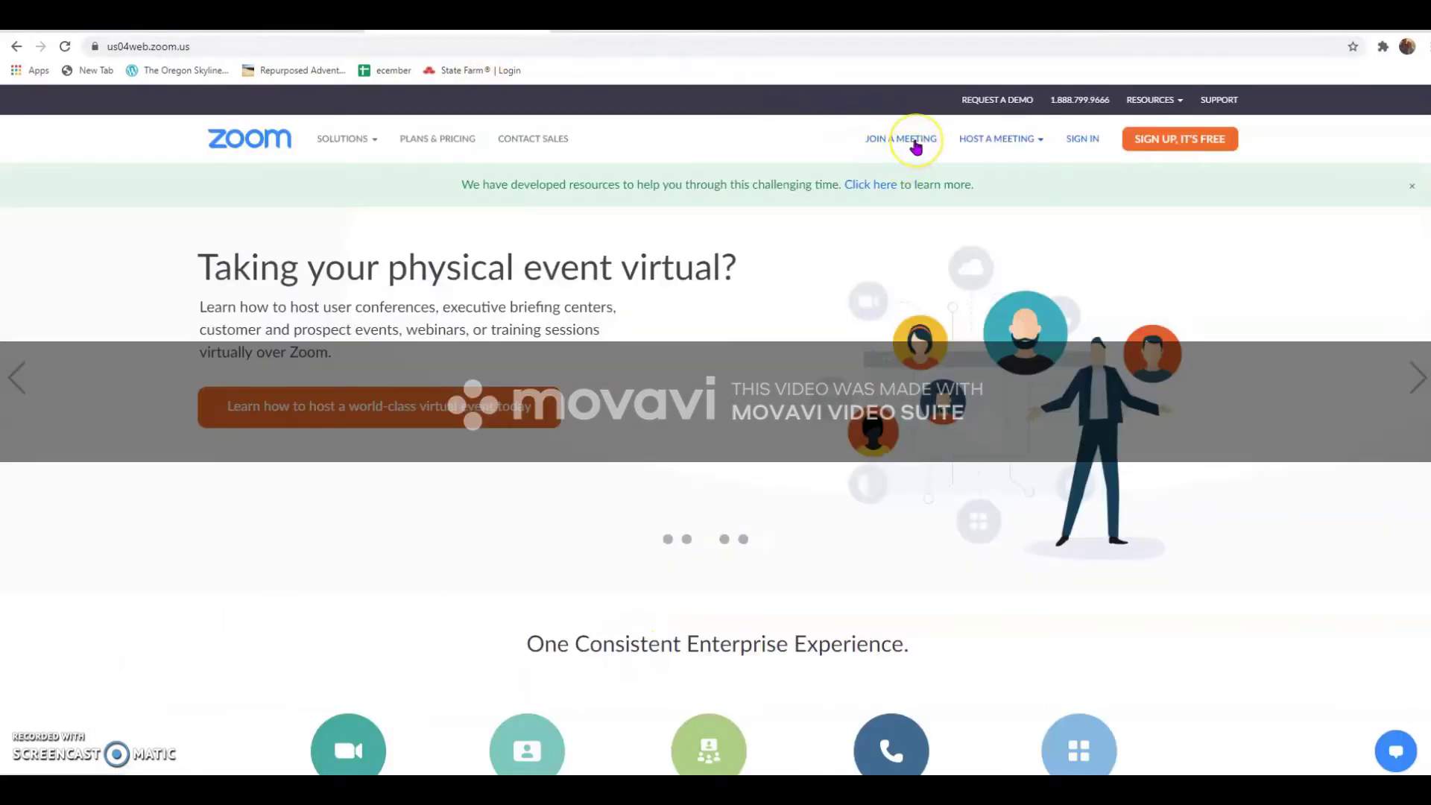
click(916, 141)
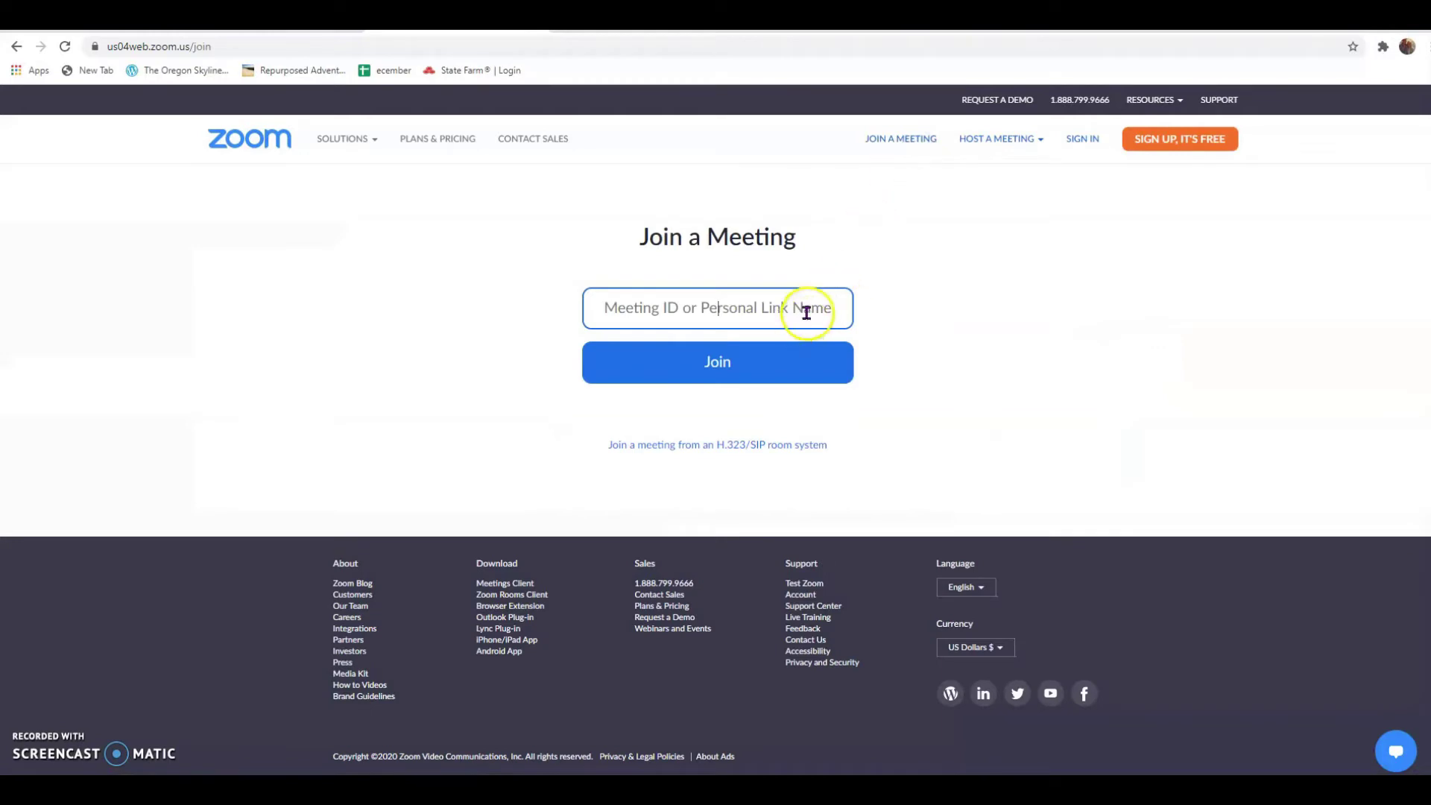
key(ctrl+v)
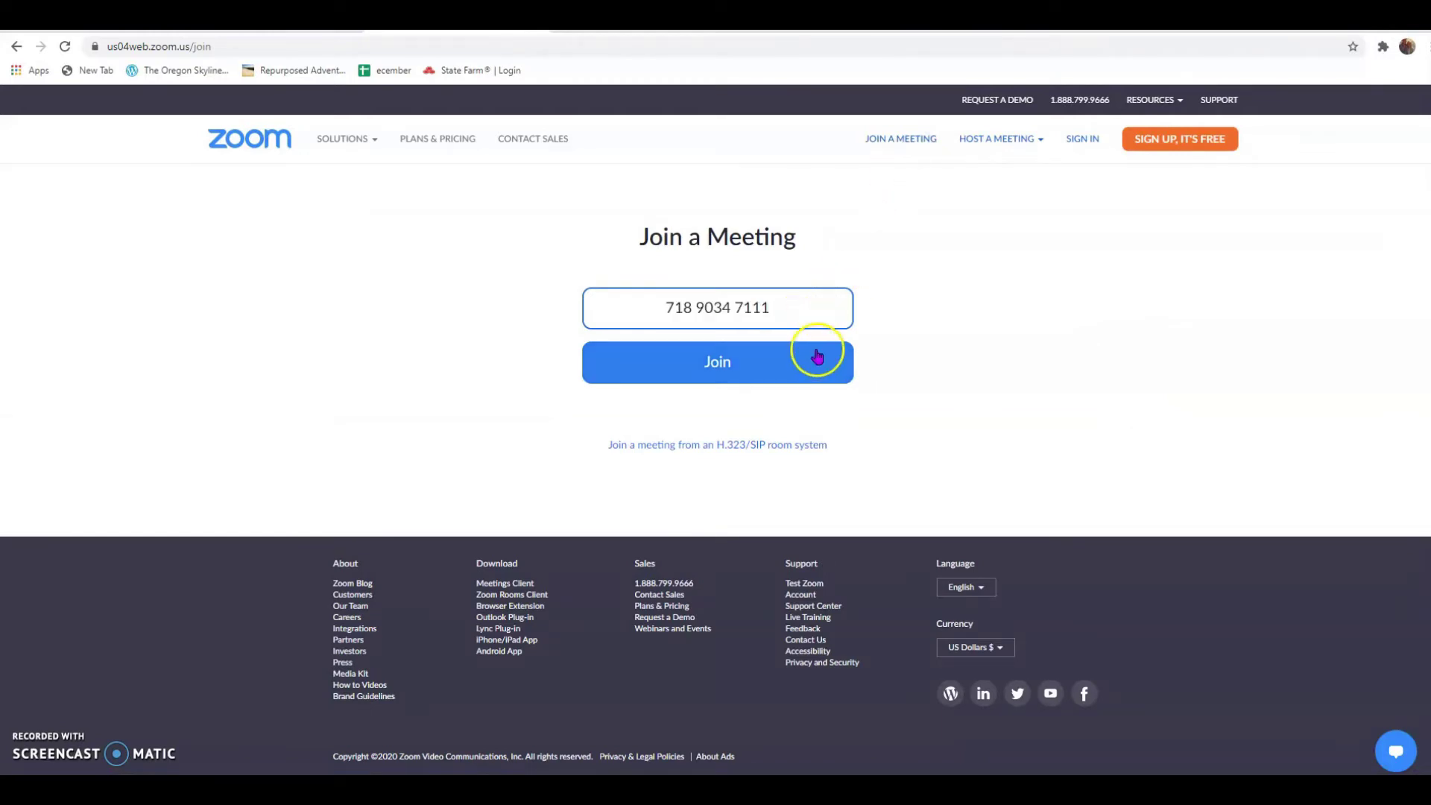
click(806, 363)
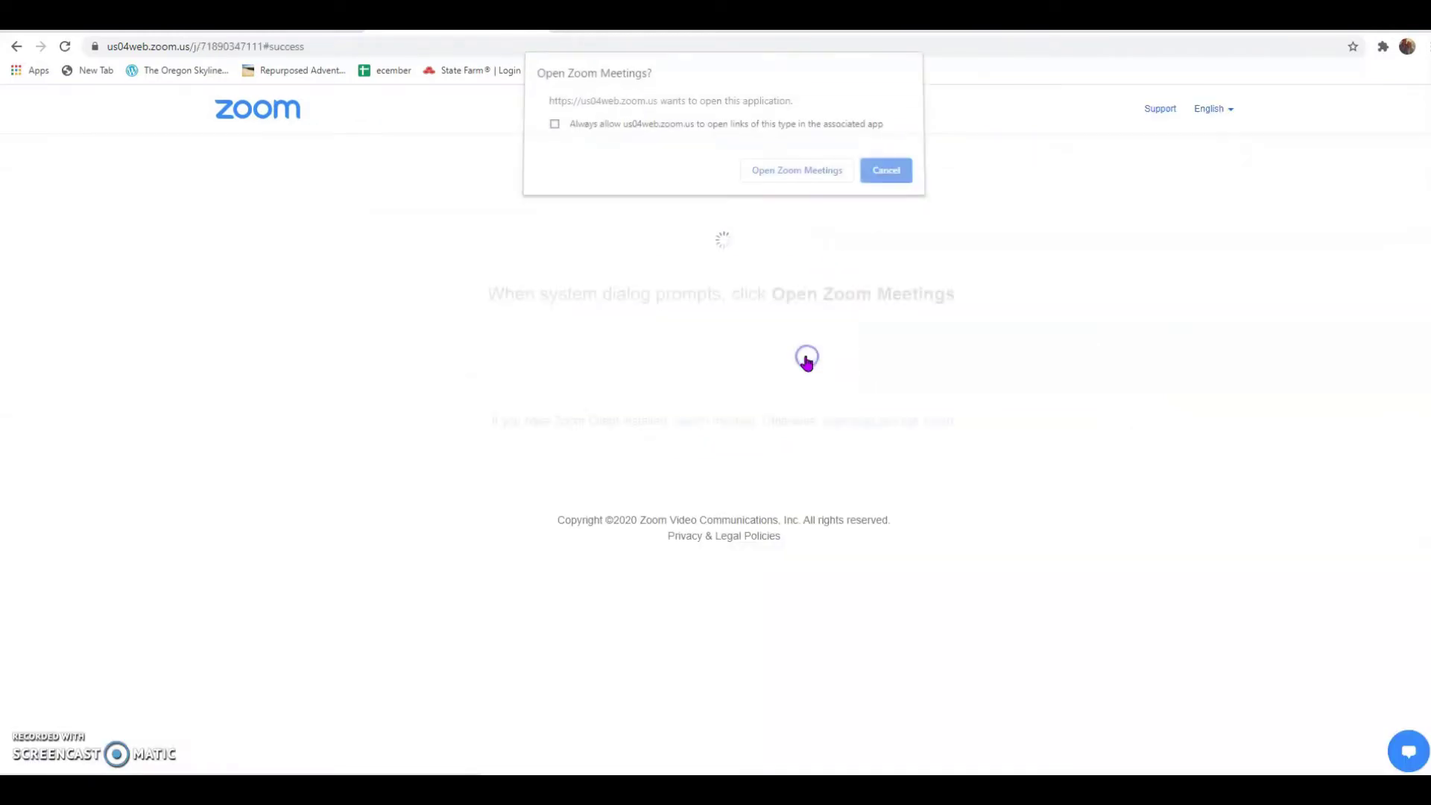
click(555, 130)
click(818, 185)
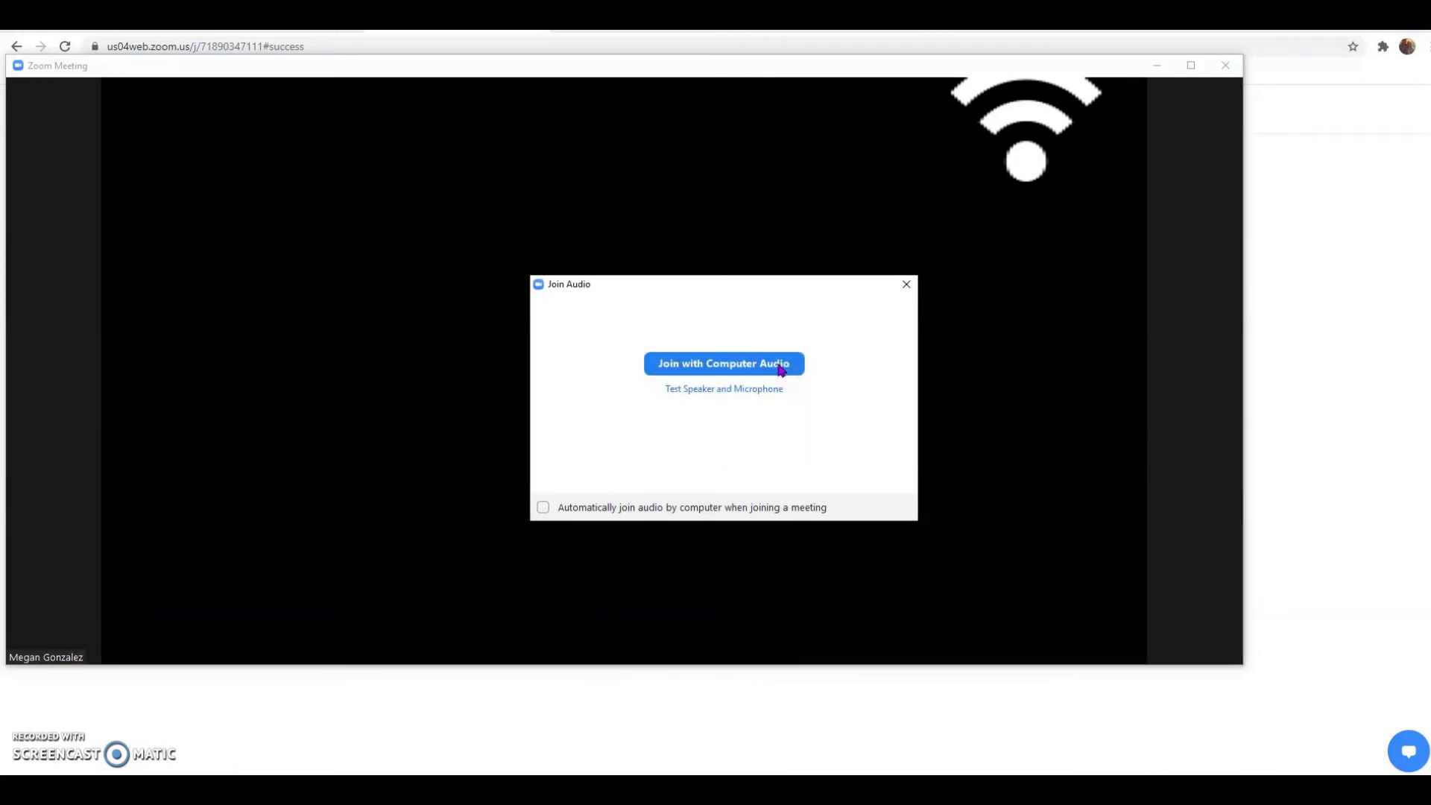
click(780, 370)
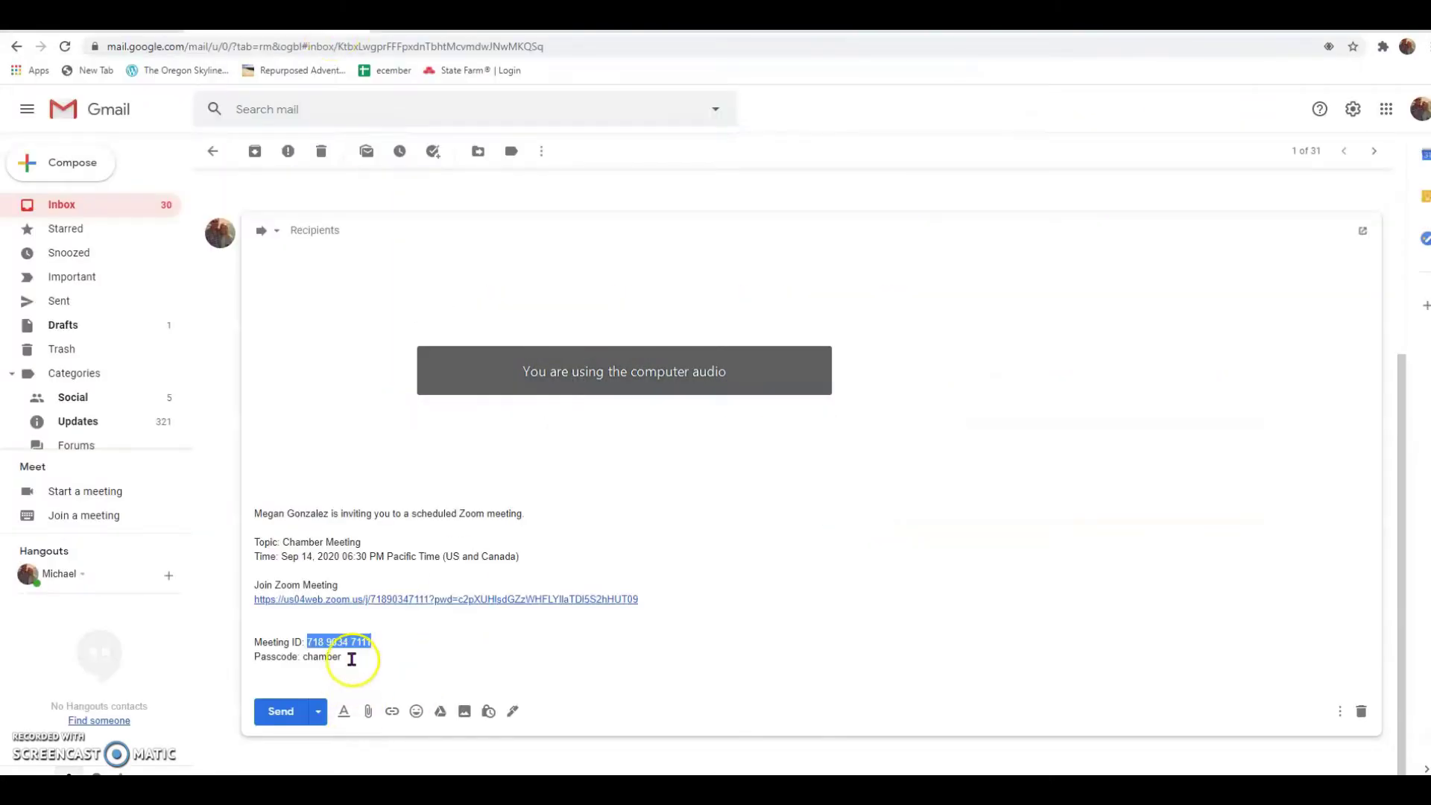
drag(342, 657, 301, 657)
key(ctrl+Tab)
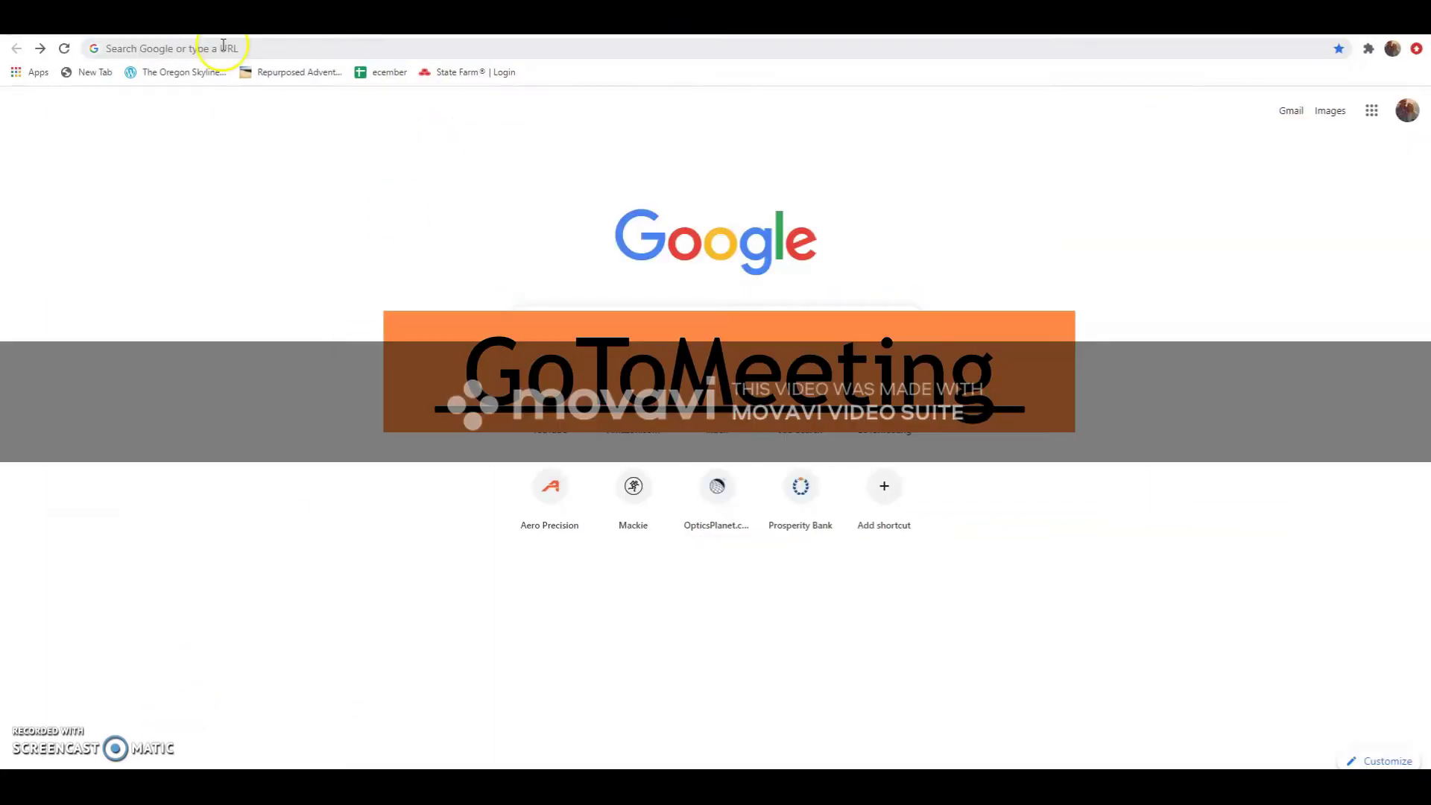
Go to gotomeeting.com and launch hosting in the GoToMeeting Suite
click(223, 46)
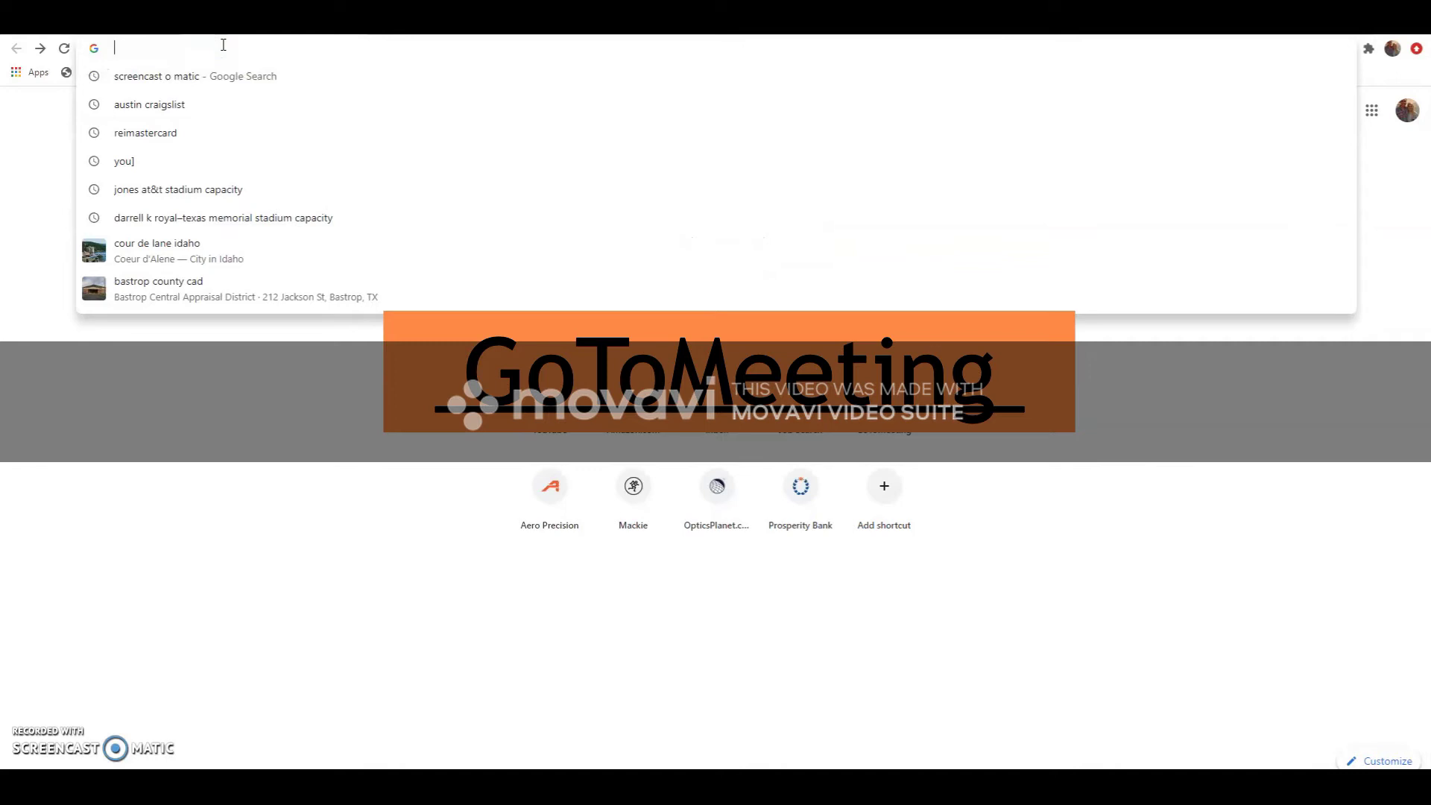
text(gotomeeting.com)
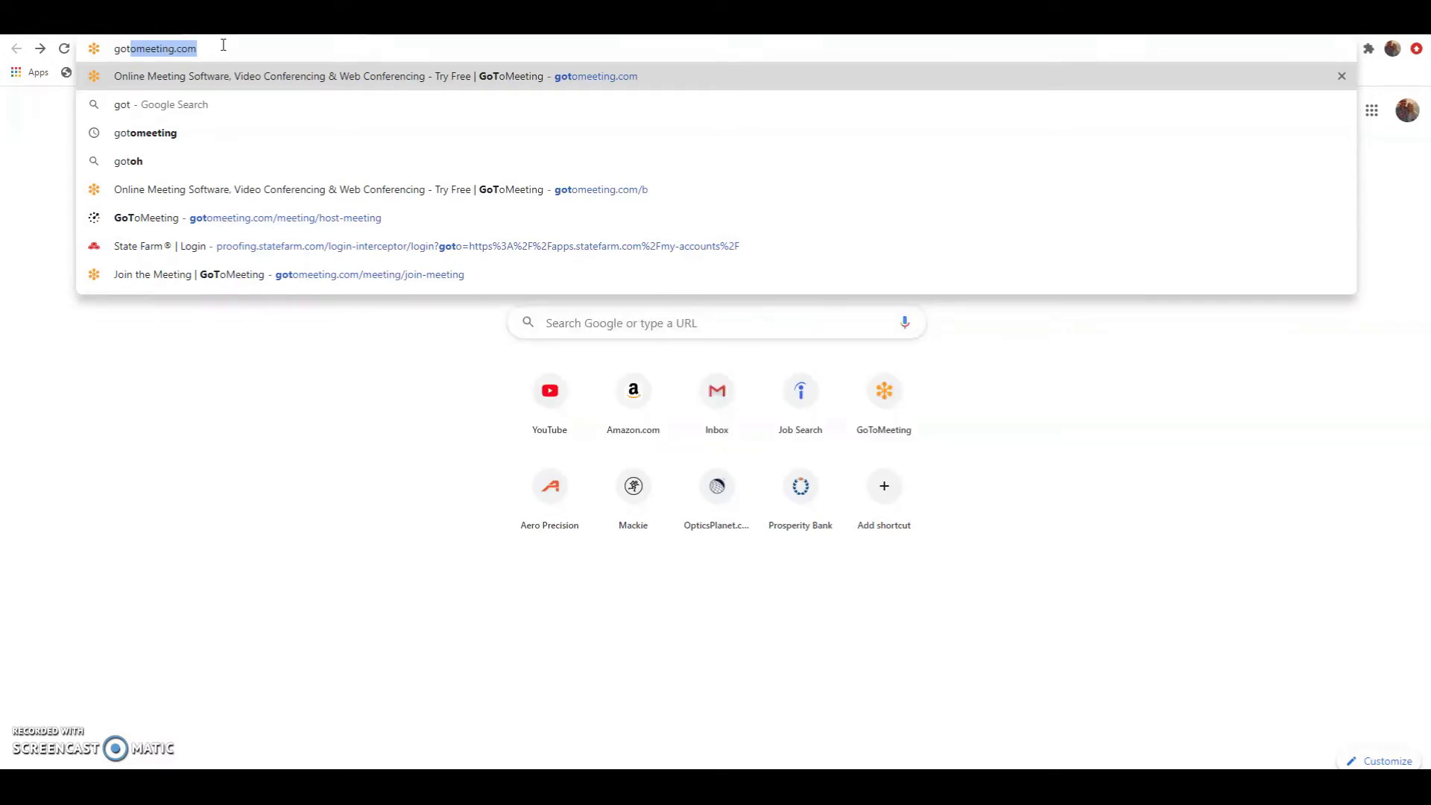
key(Return)
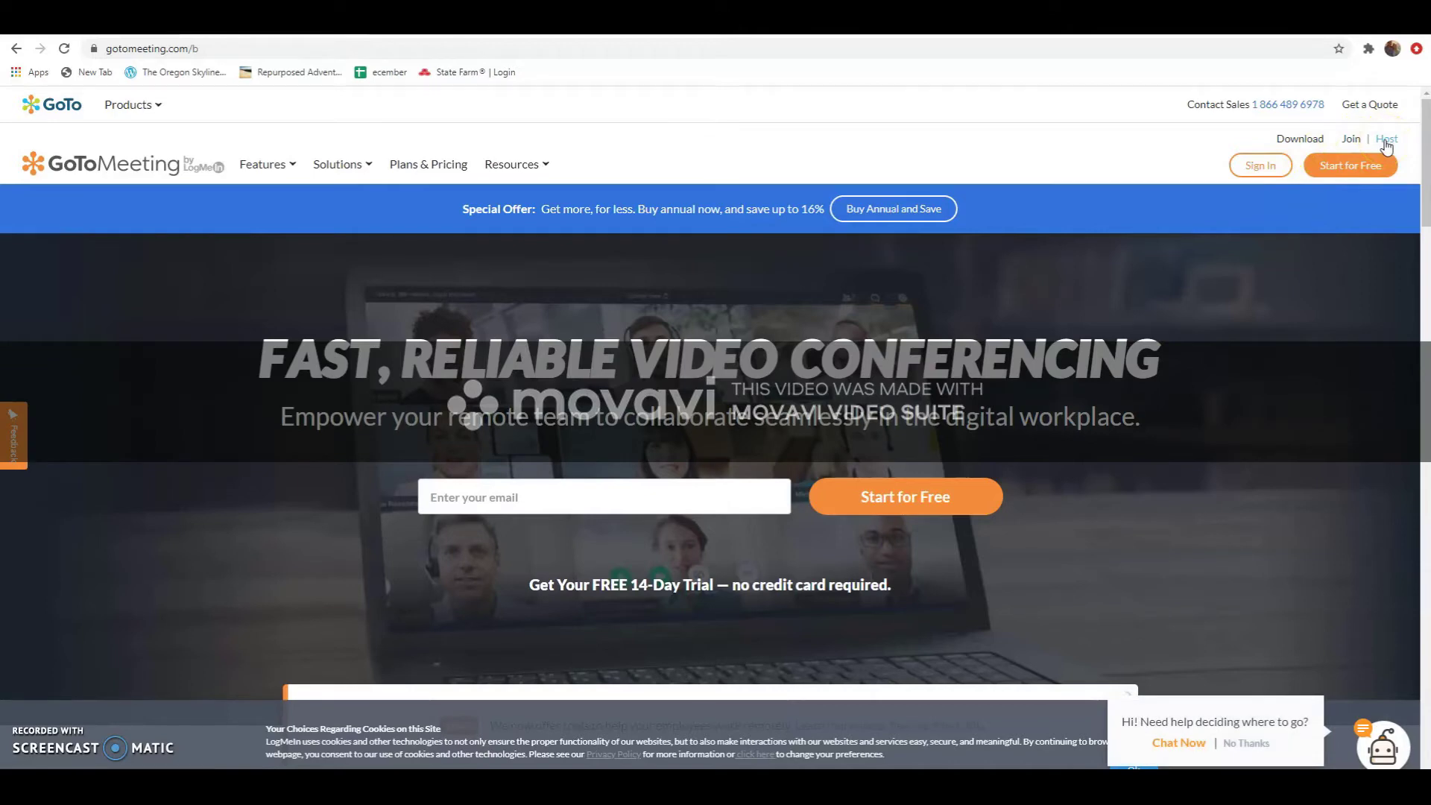
click(1386, 140)
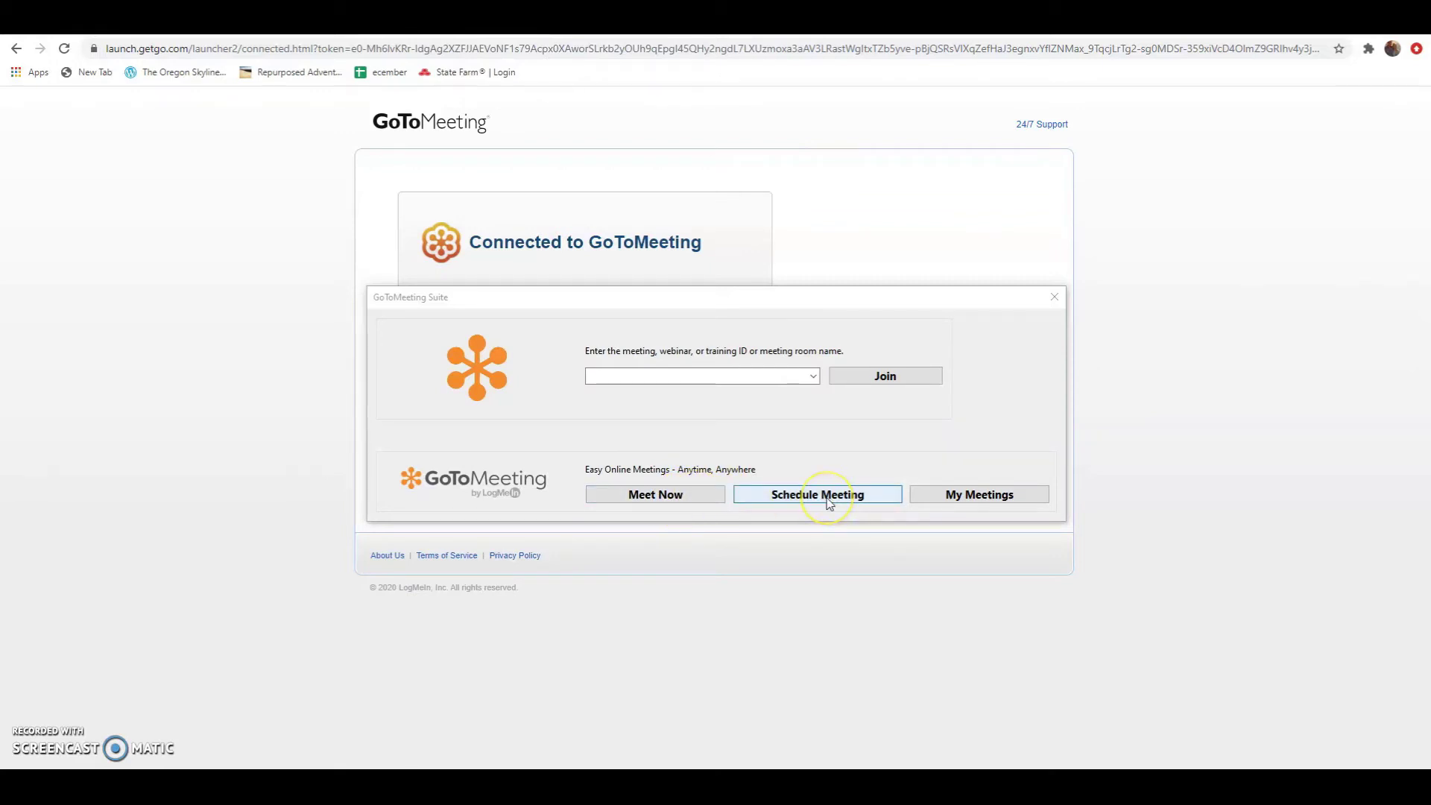
Start scheduling a new GoToMeeting meeting and enter its name
click(828, 496)
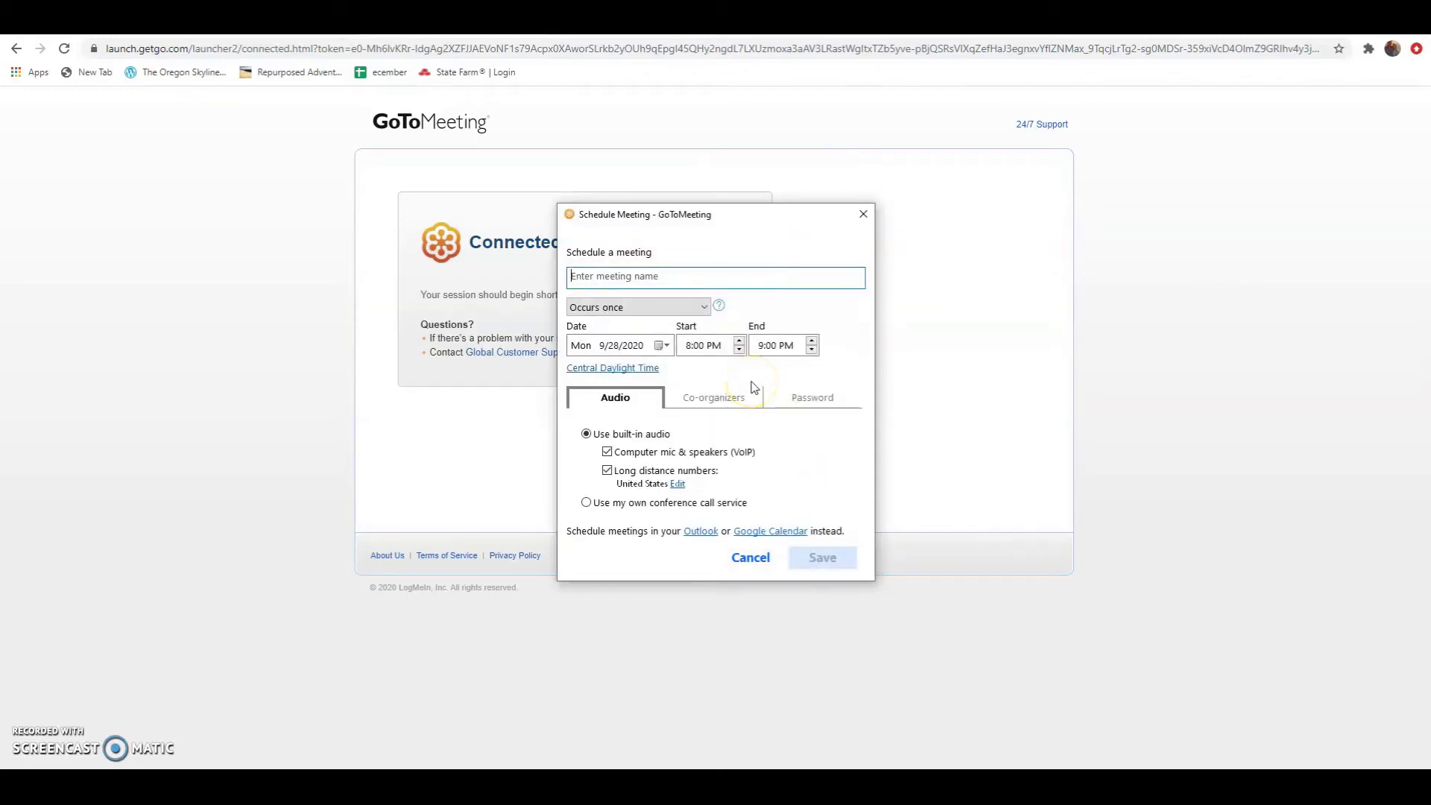
text(Th)
key(BackSpace)
key(BackSpace)
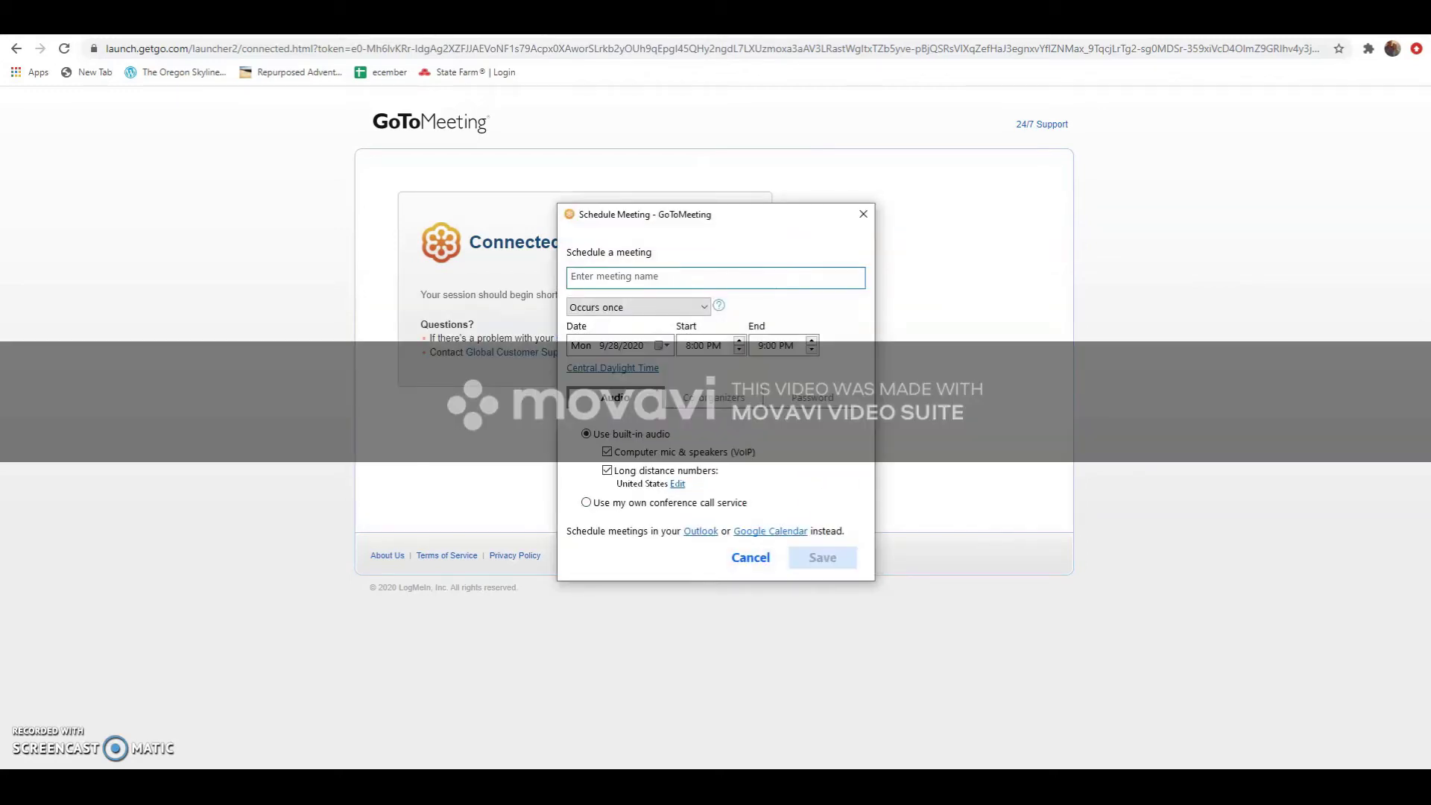
text(cgh)
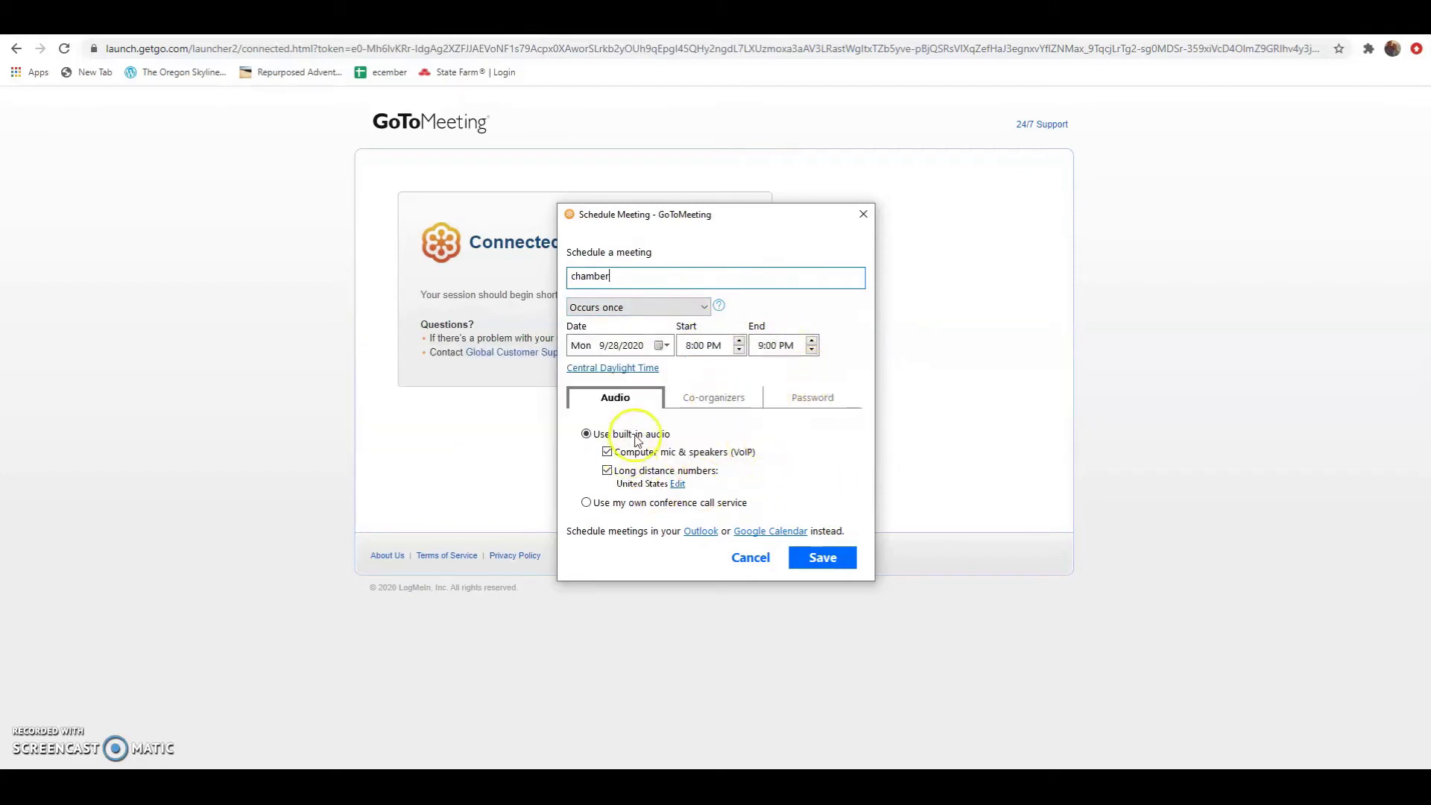
Require a meeting password, enter it, and save the scheduled meeting
click(710, 399)
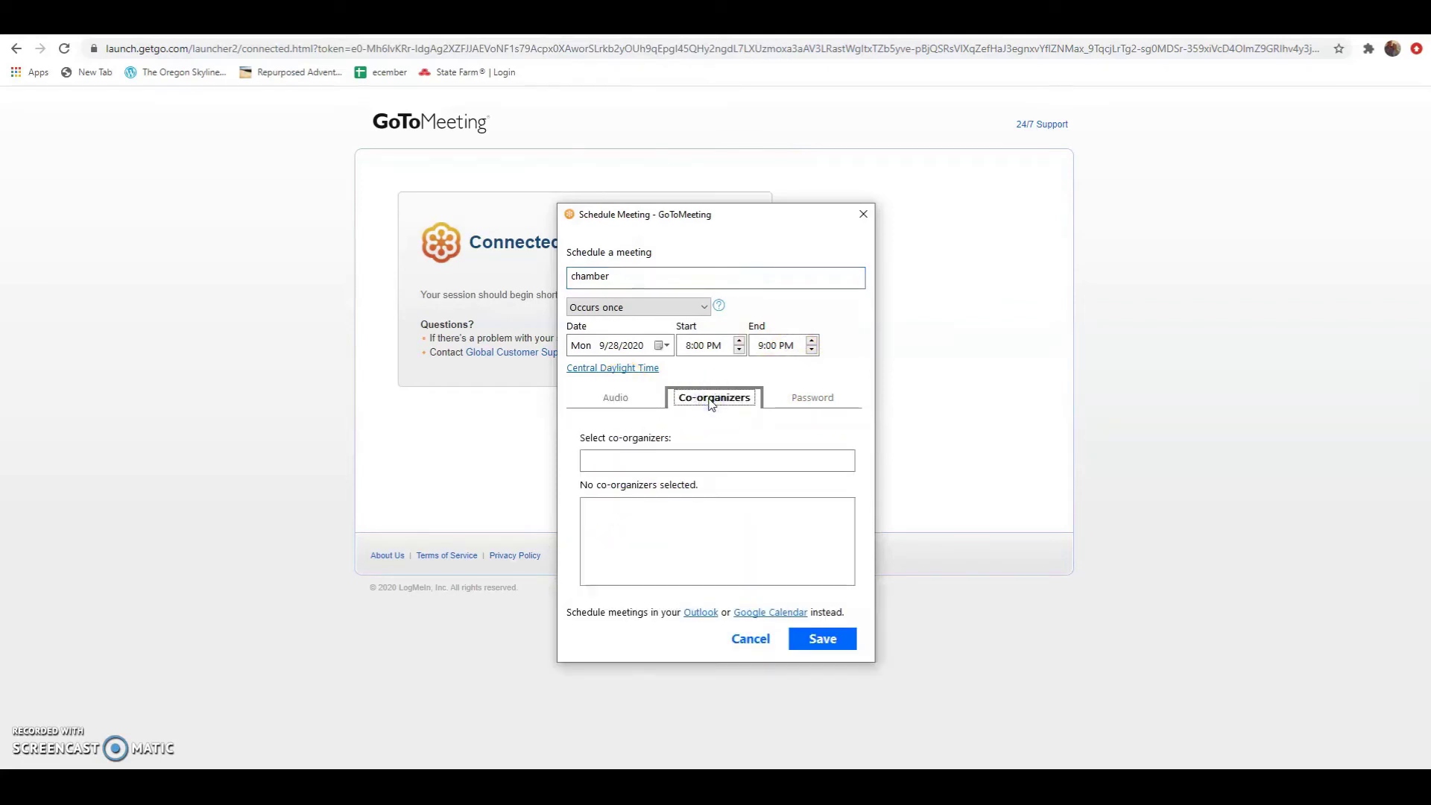
click(812, 395)
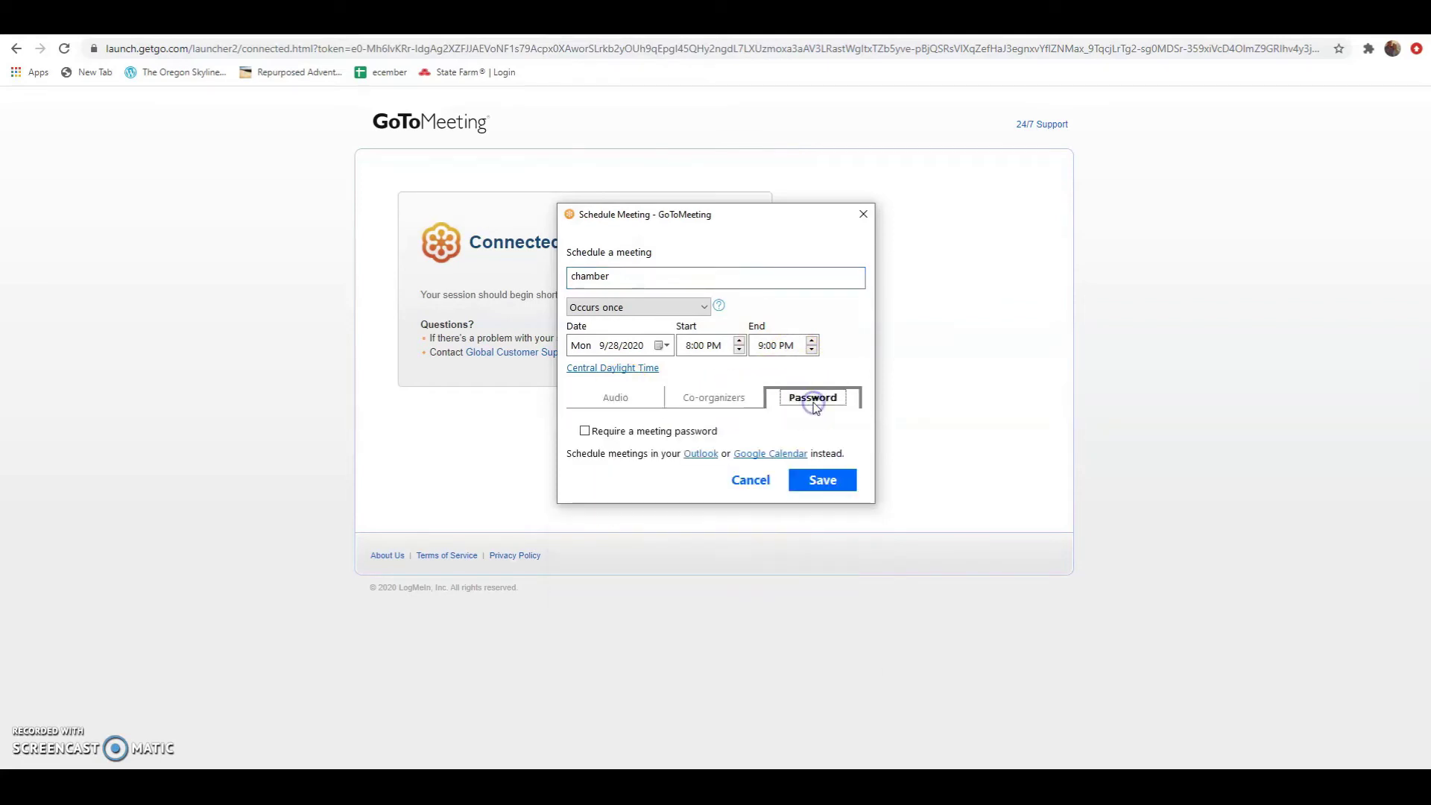
click(585, 433)
click(624, 467)
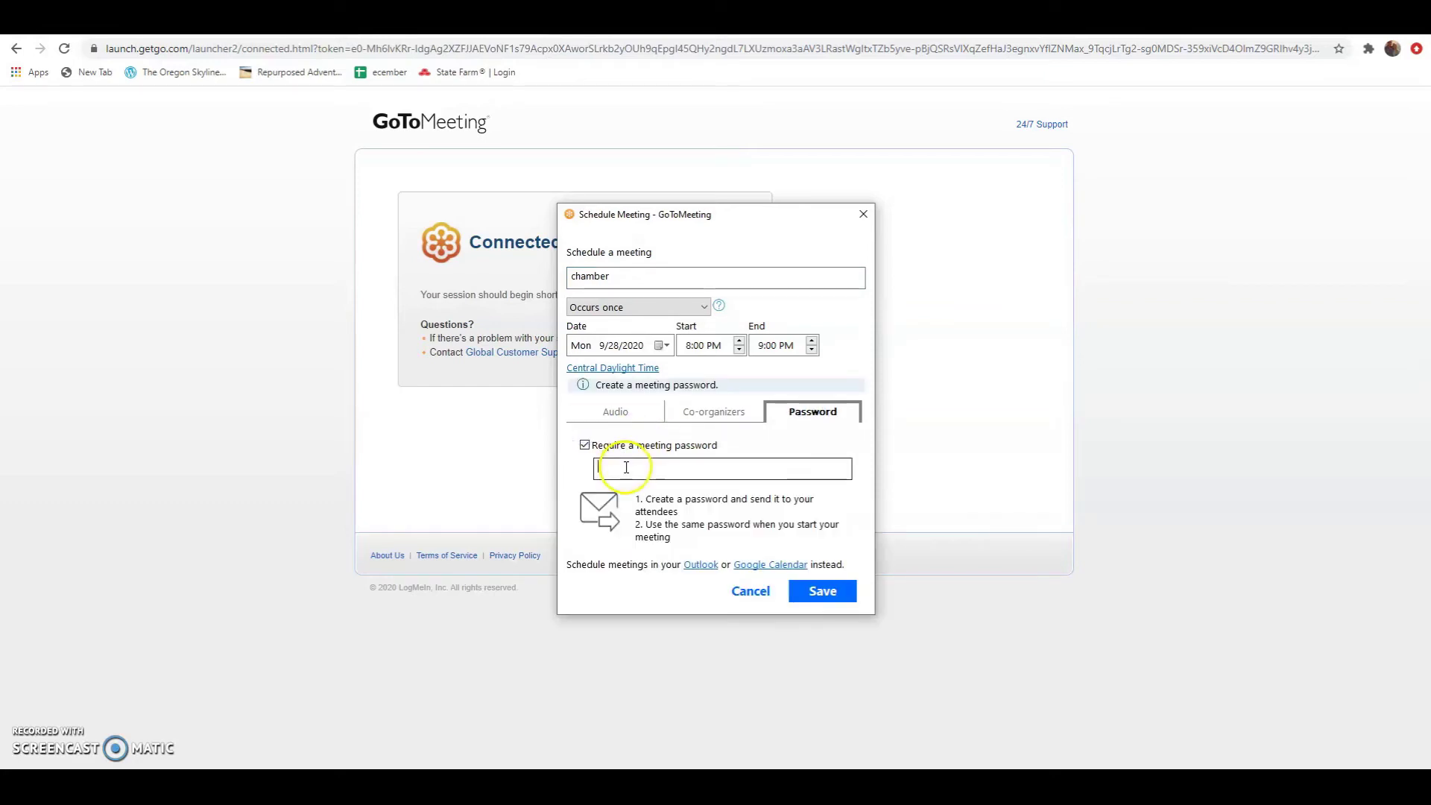
text(chamber)
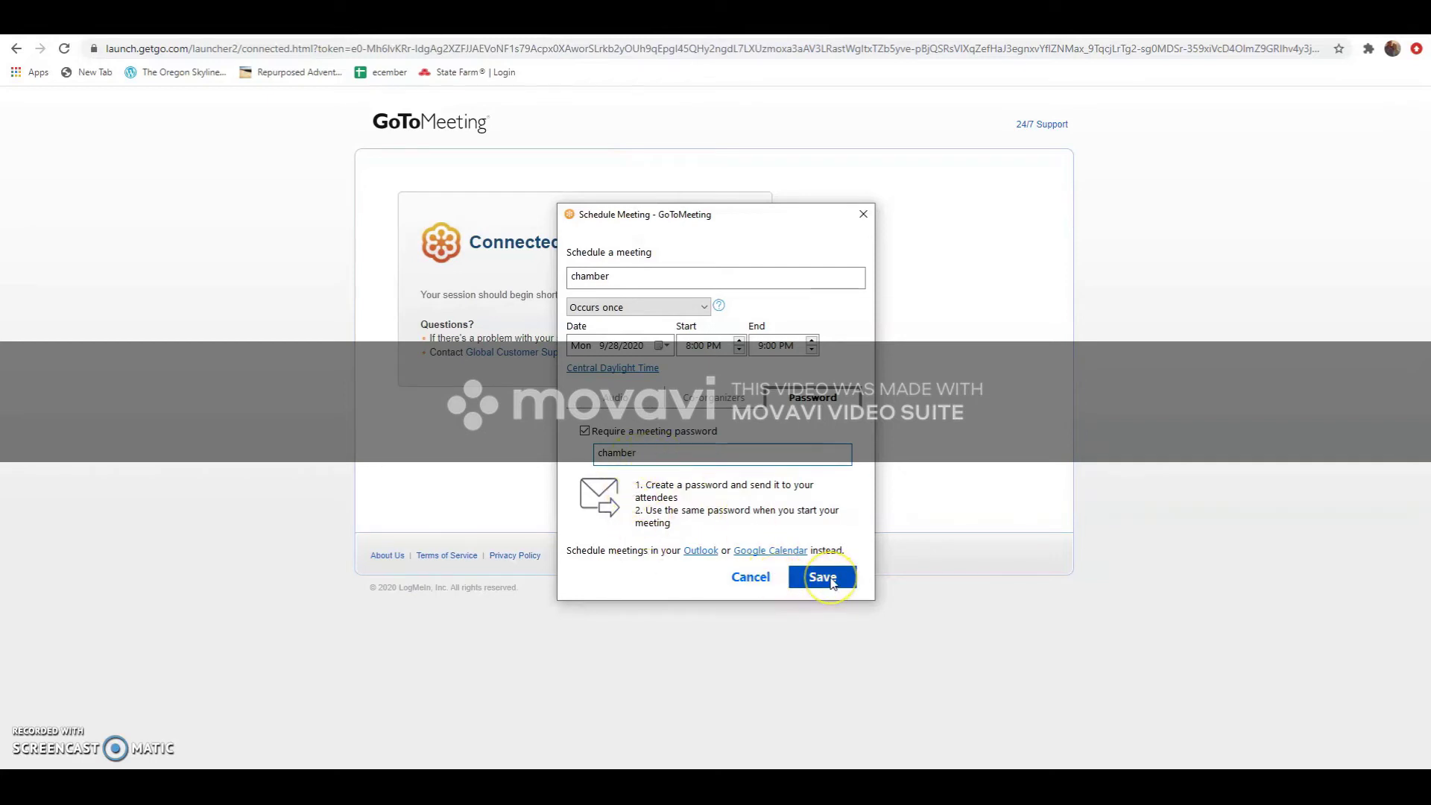
click(822, 578)
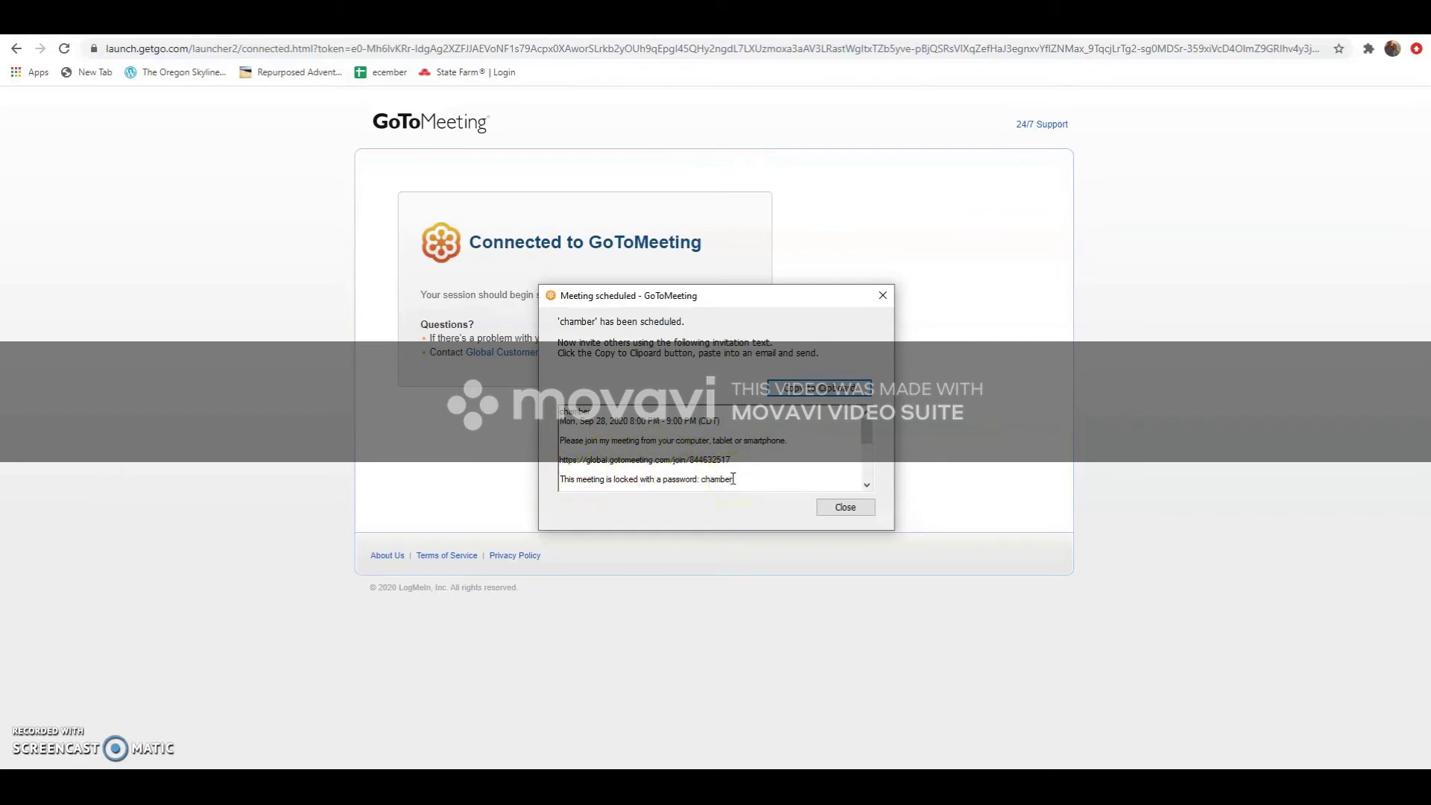
Copy the chamber meeting's invitation text to the clipboard
click(822, 388)
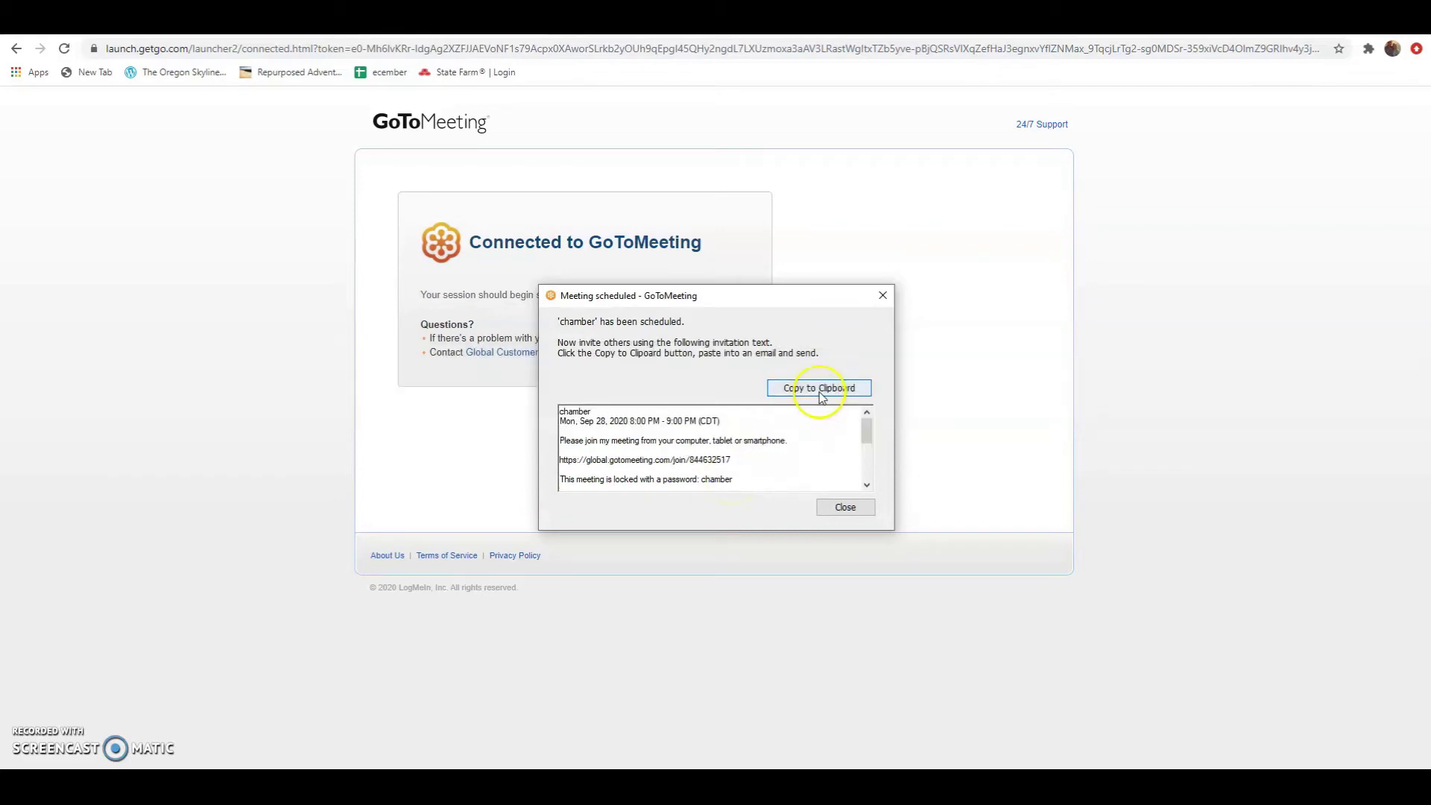
click(740, 451)
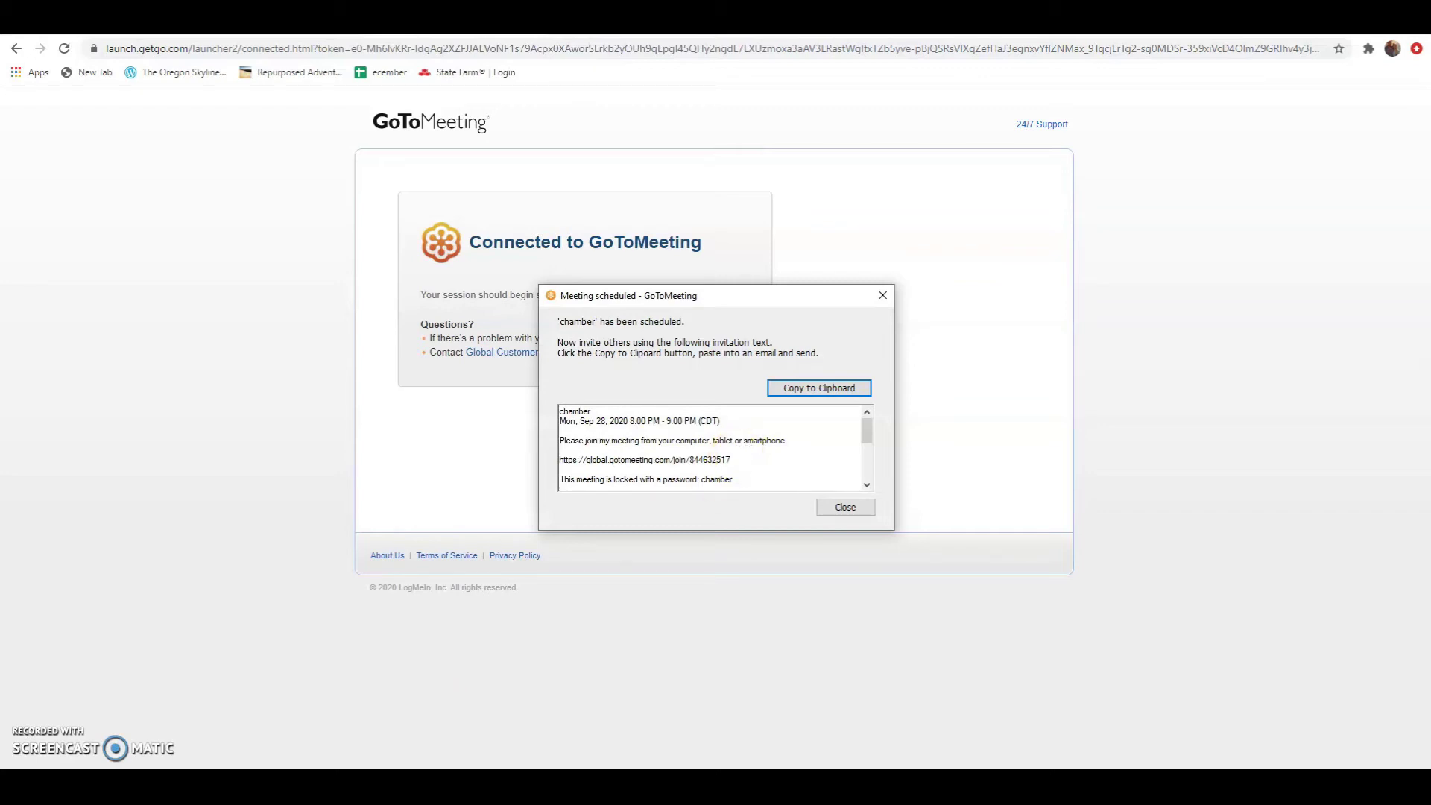
Go to gotomeeting.com in a new browser tab
key(ctrl+t)
click(255, 47)
text(g)
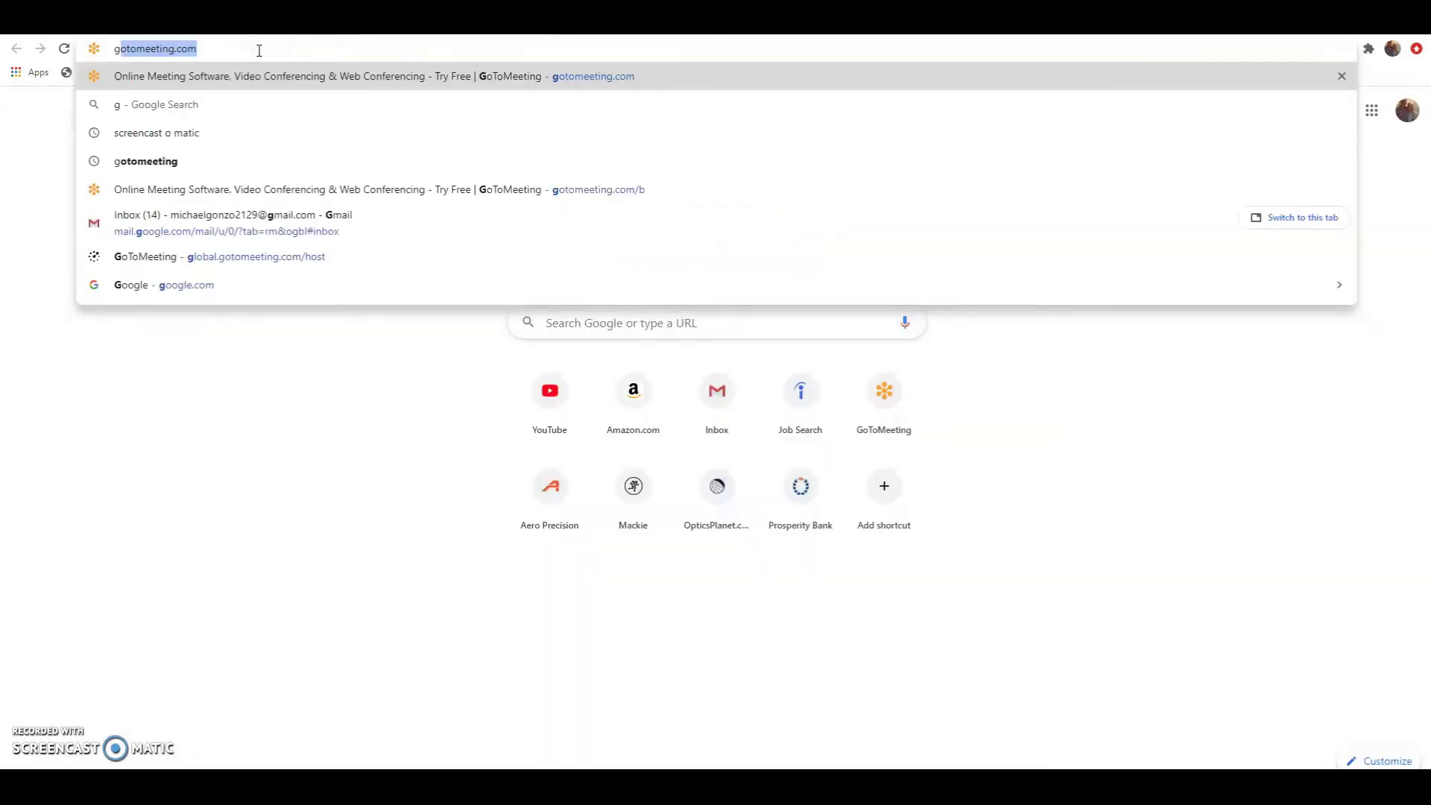
text(ot)
key(Return)
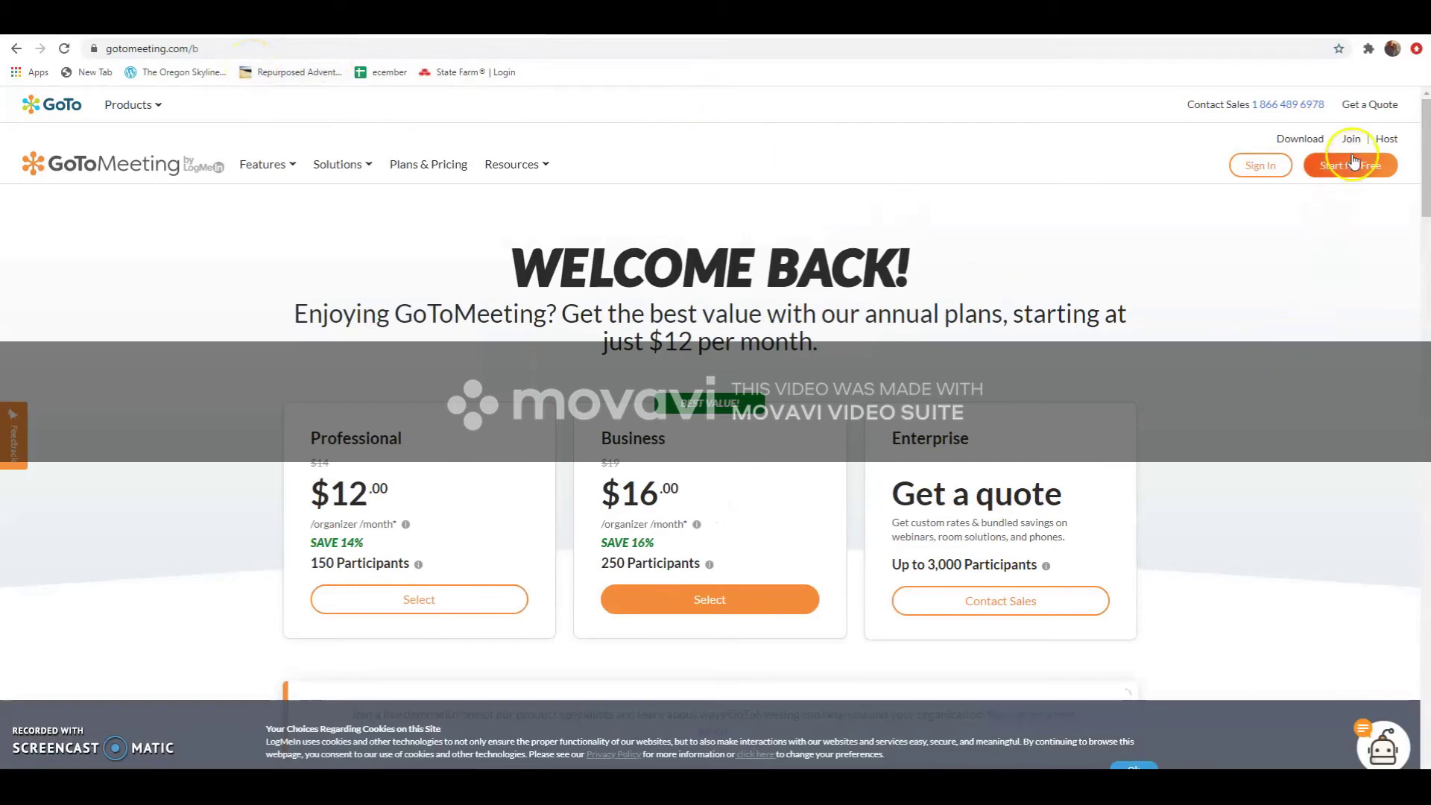
Open the Join a Meeting page, focus the meeting ID box, then switch to the Word invitation
click(1357, 143)
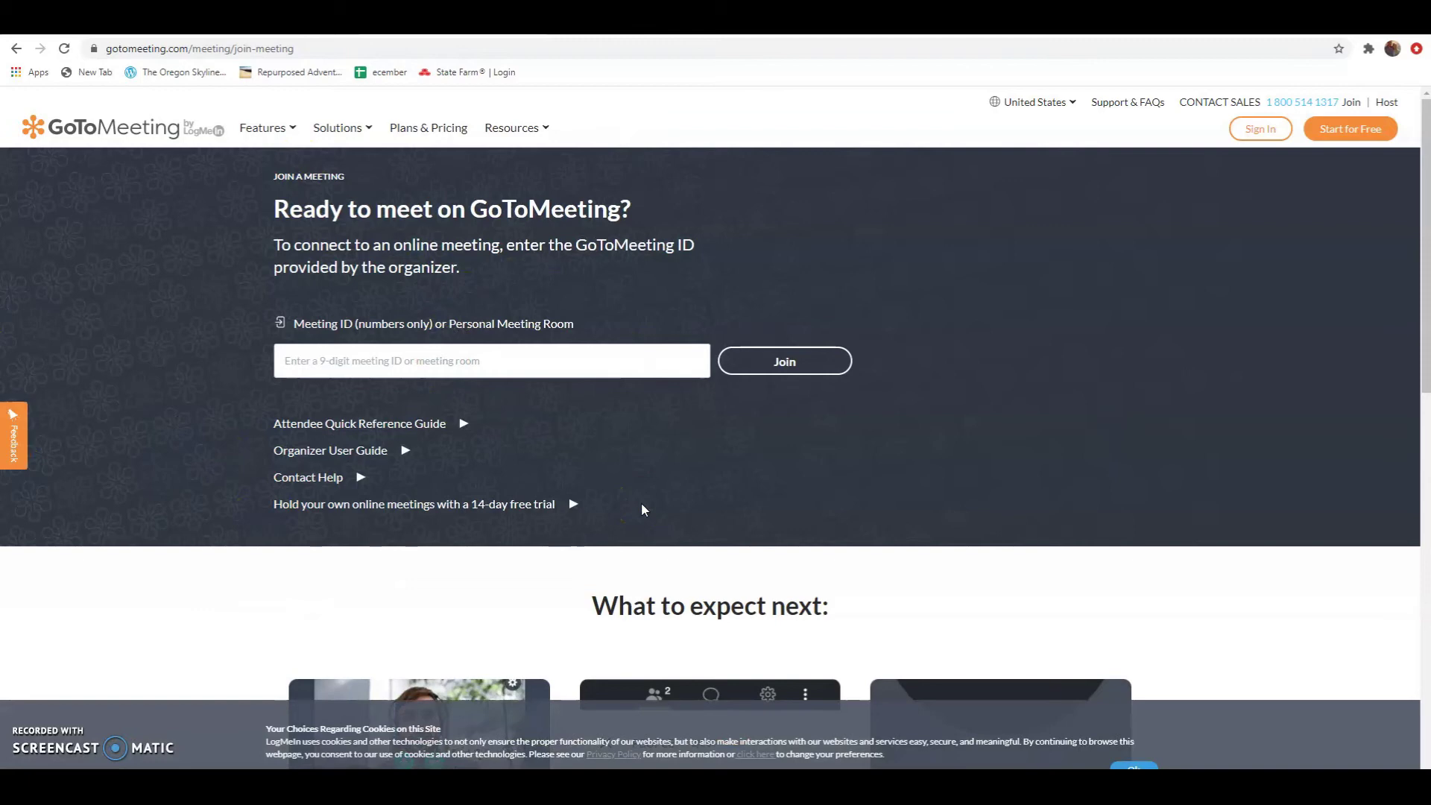
click(355, 366)
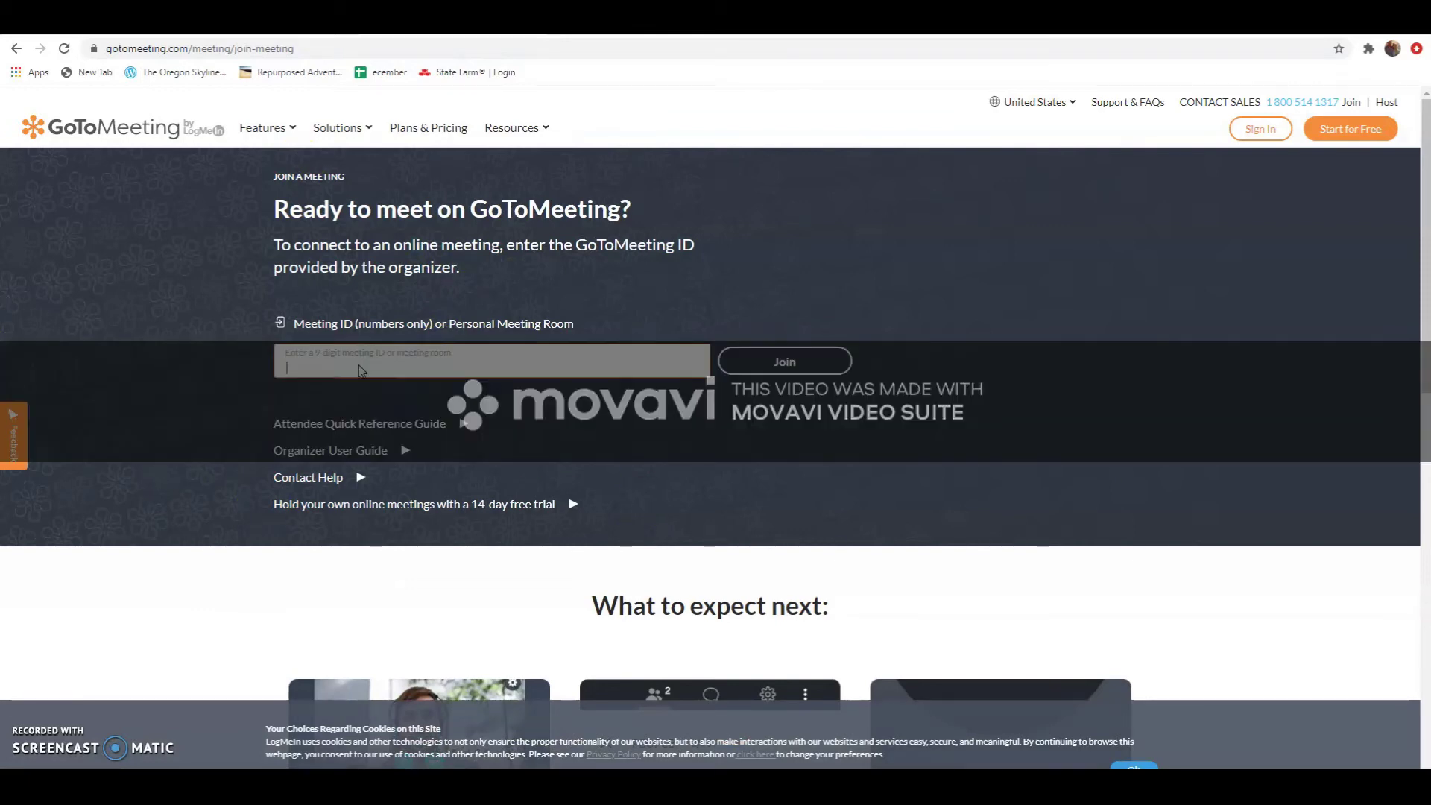
key(alt+Tab)
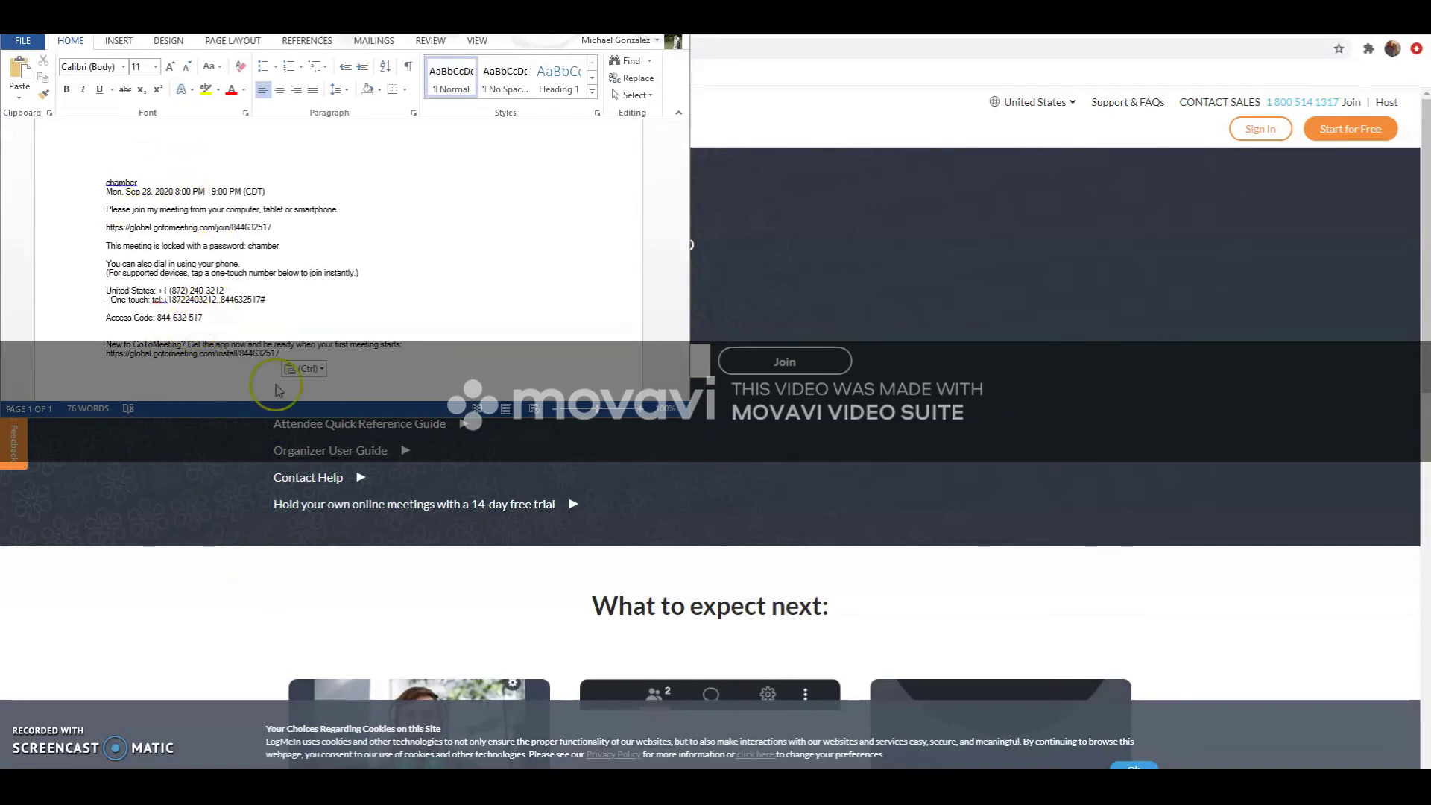
click(197, 319)
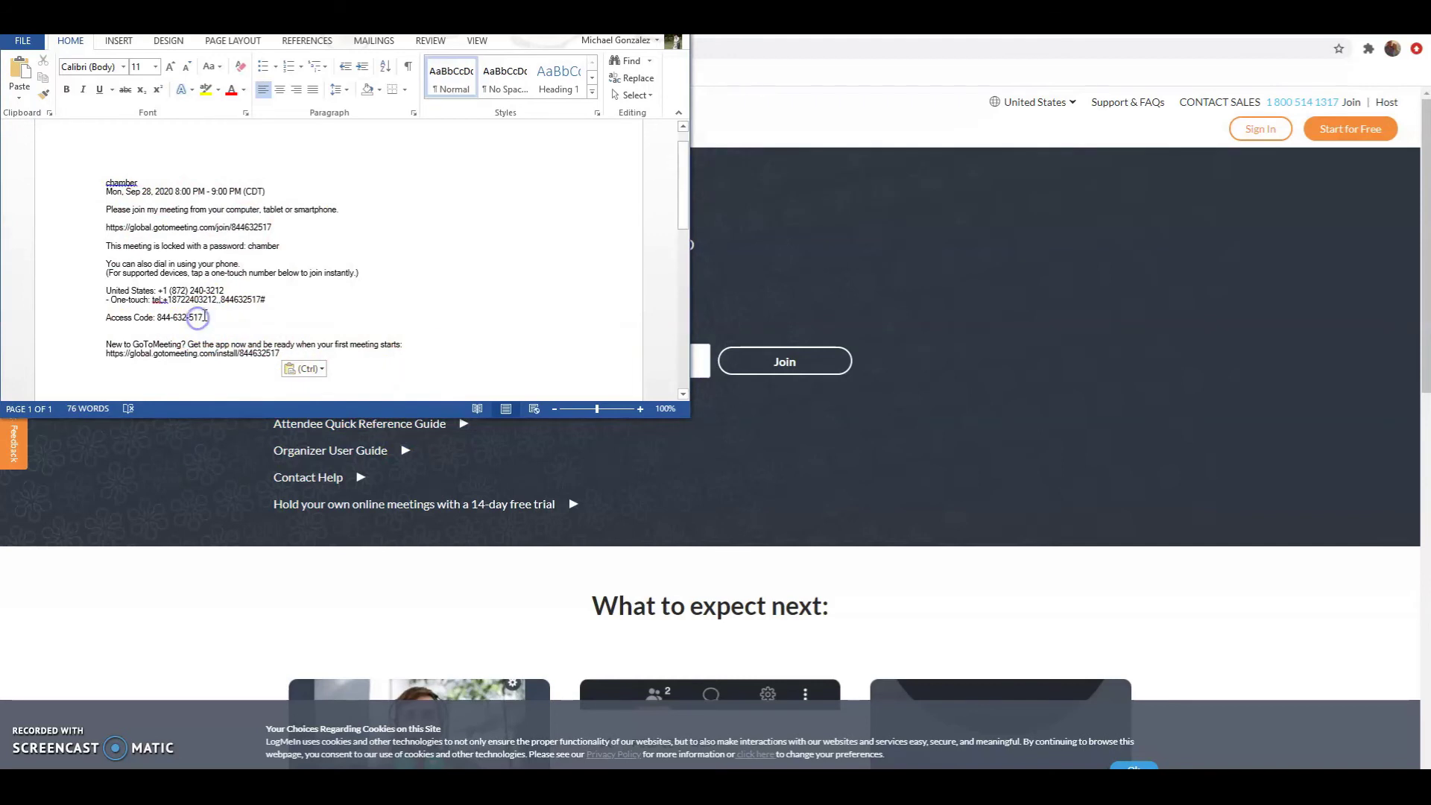
drag(197, 318, 157, 319)
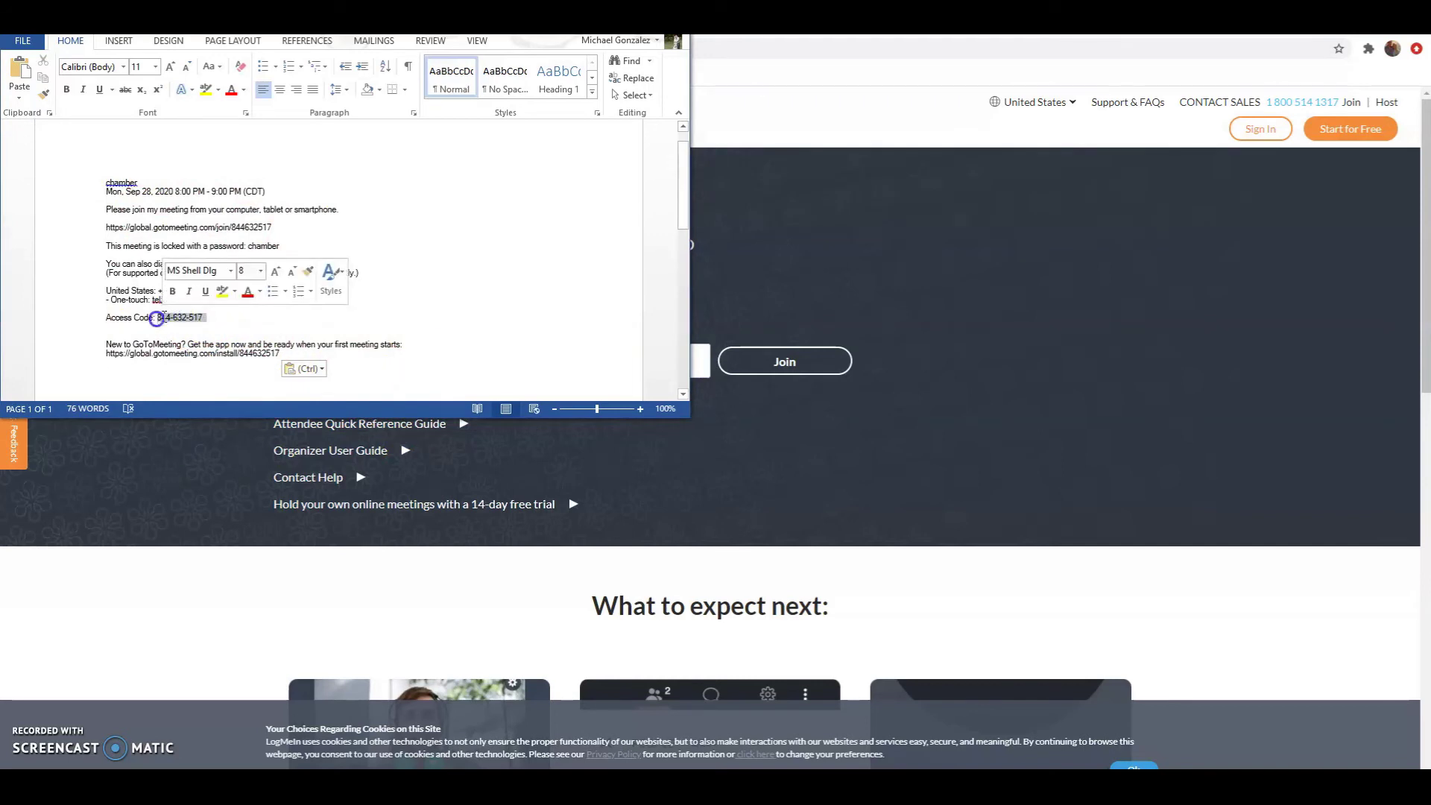
key(ctrl+c)
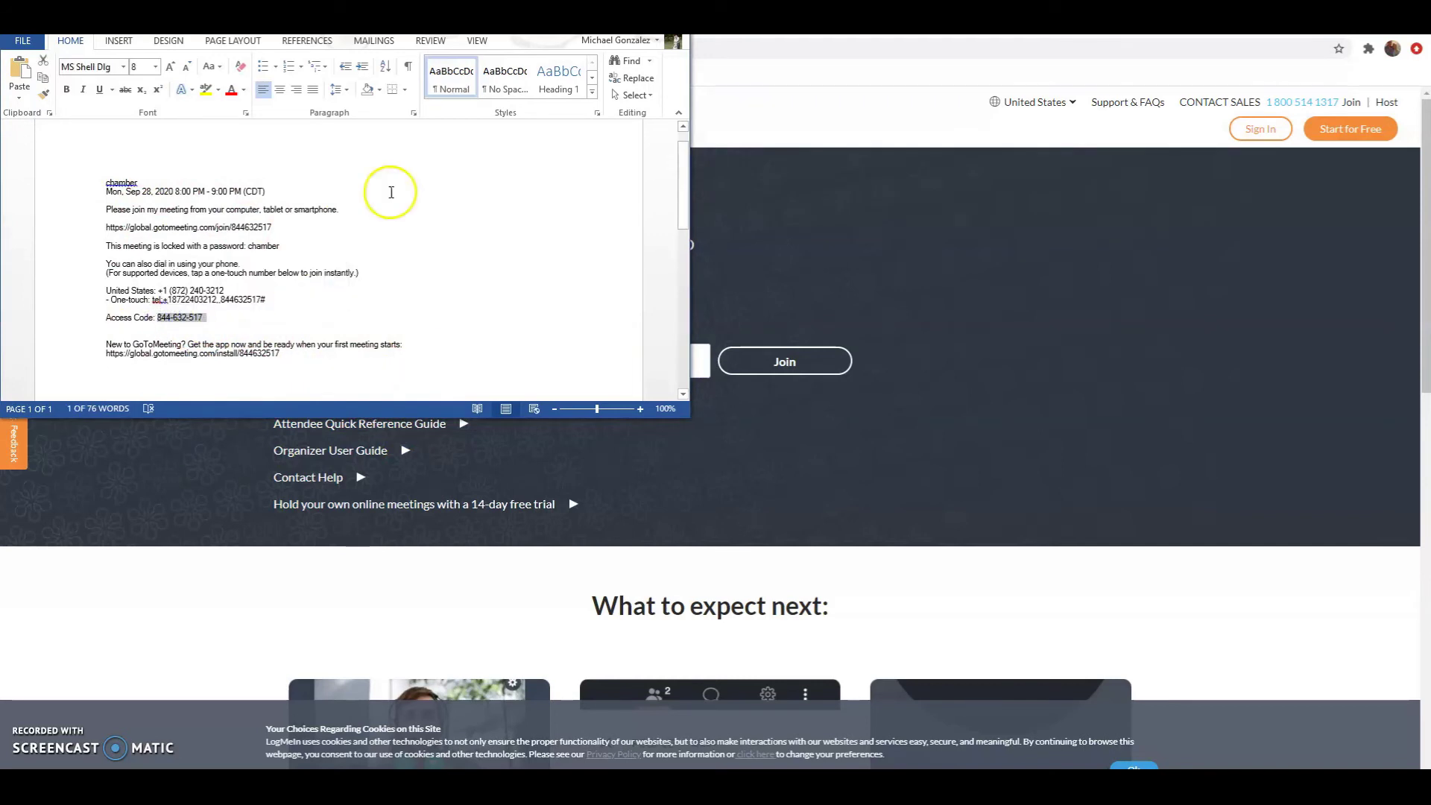
key(alt+Tab)
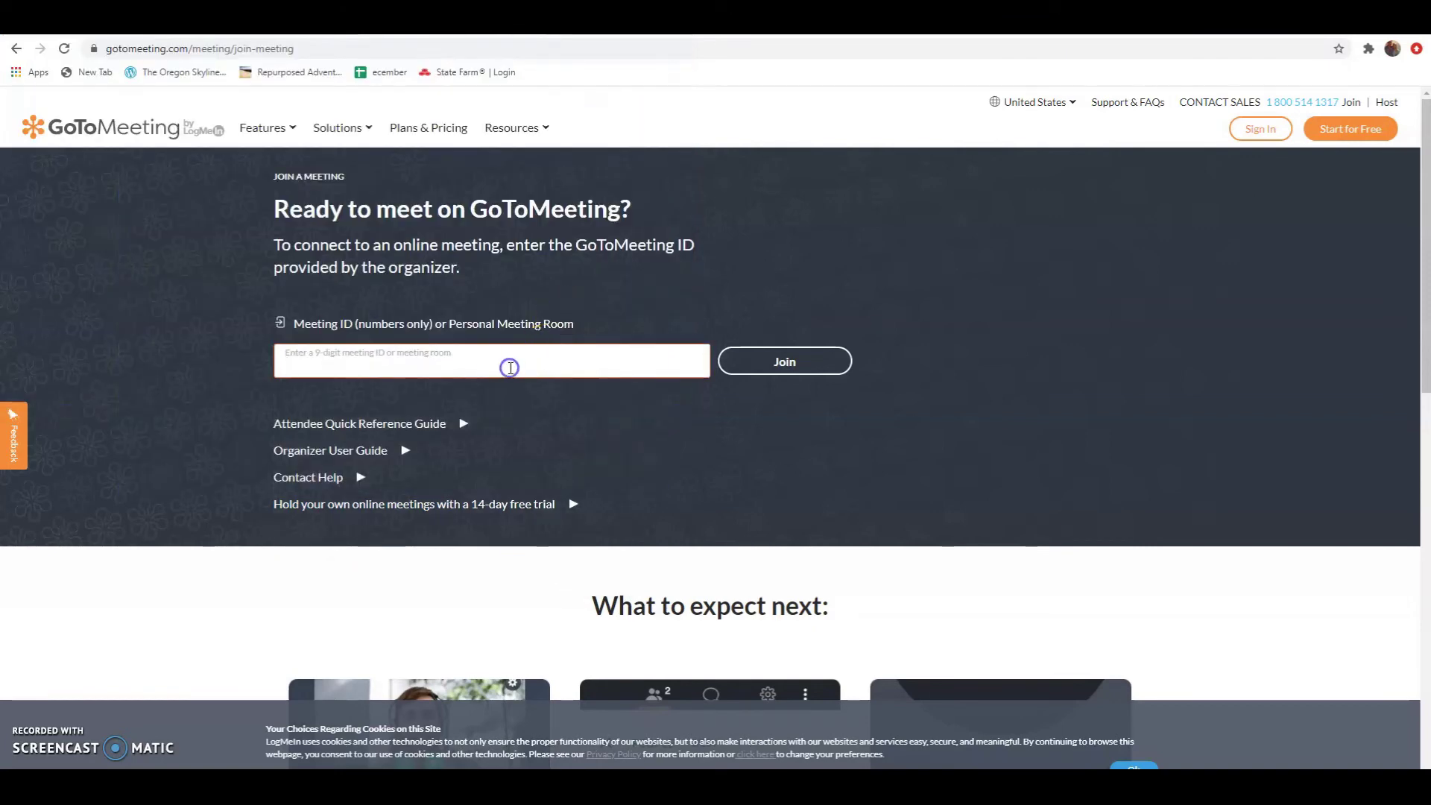
key(ctrl+v)
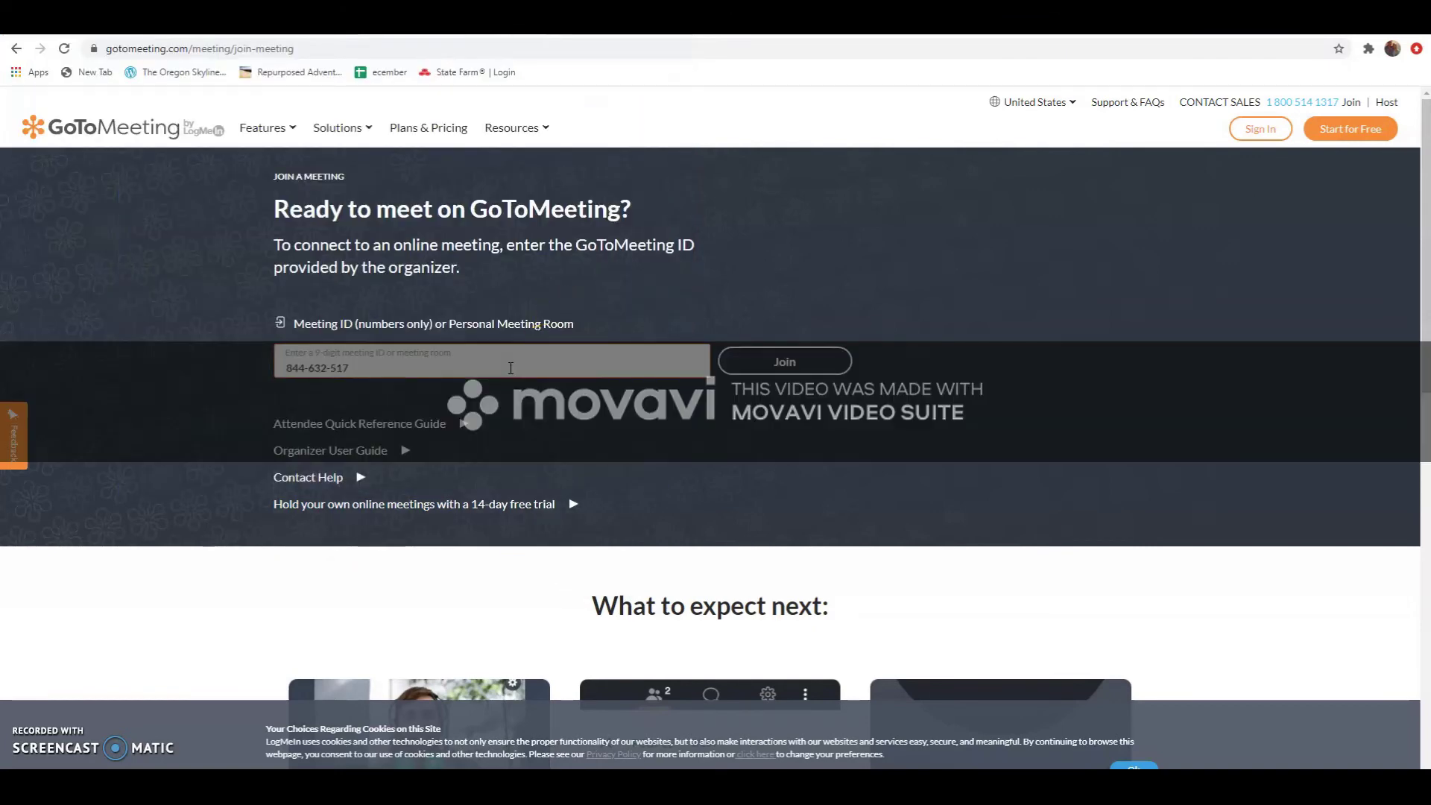
click(764, 365)
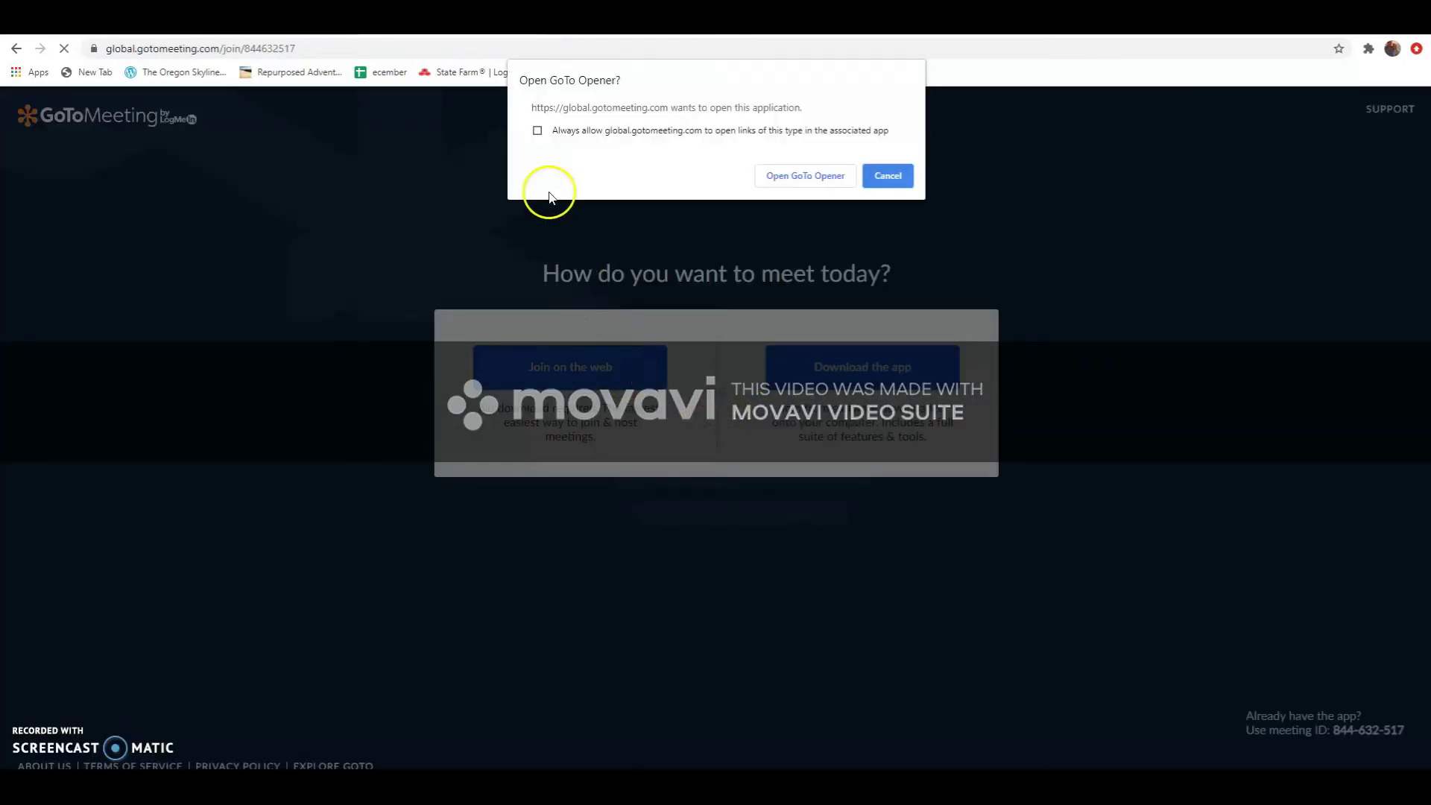
Allow GoTo Opener, then enter and confirm the meeting password
click(809, 177)
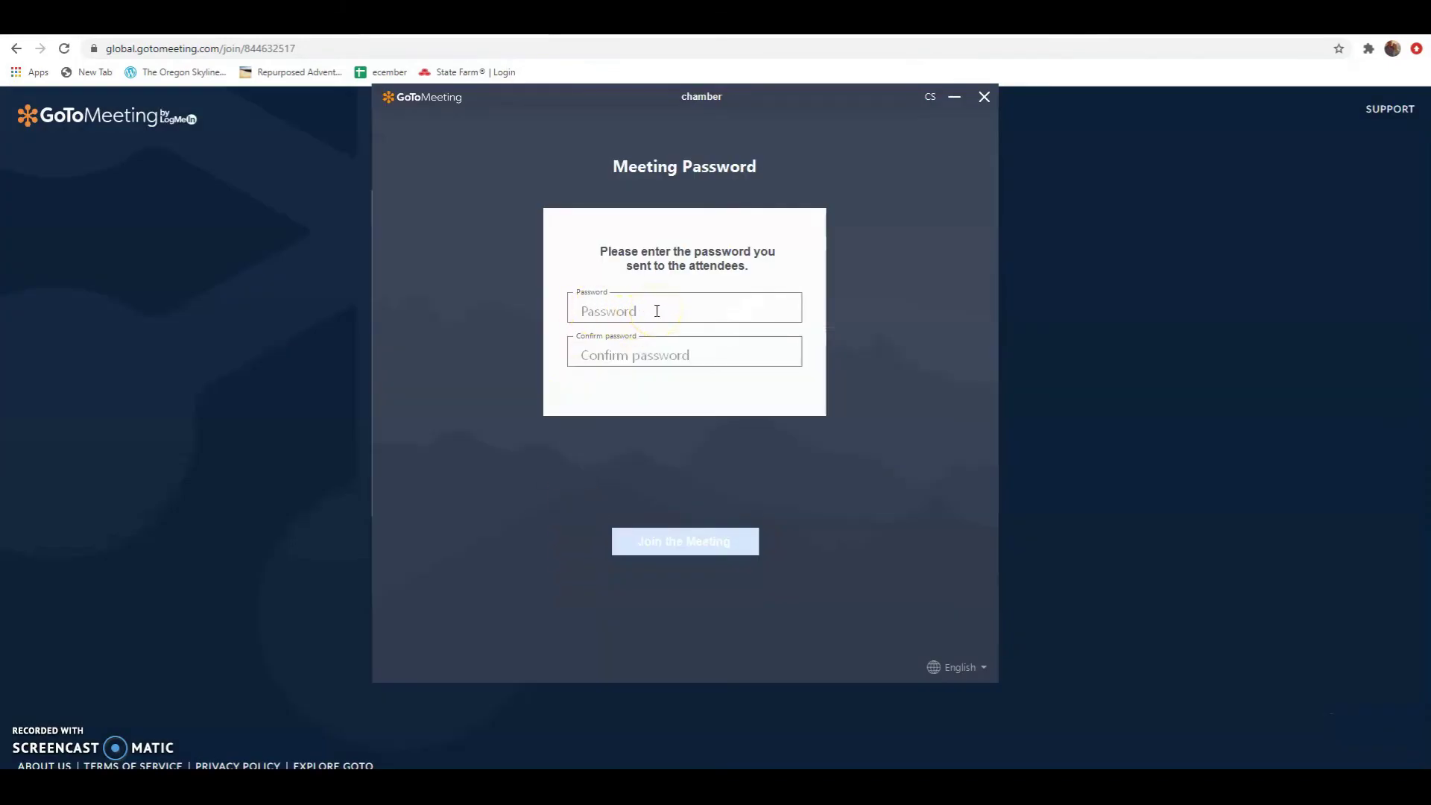
click(657, 311)
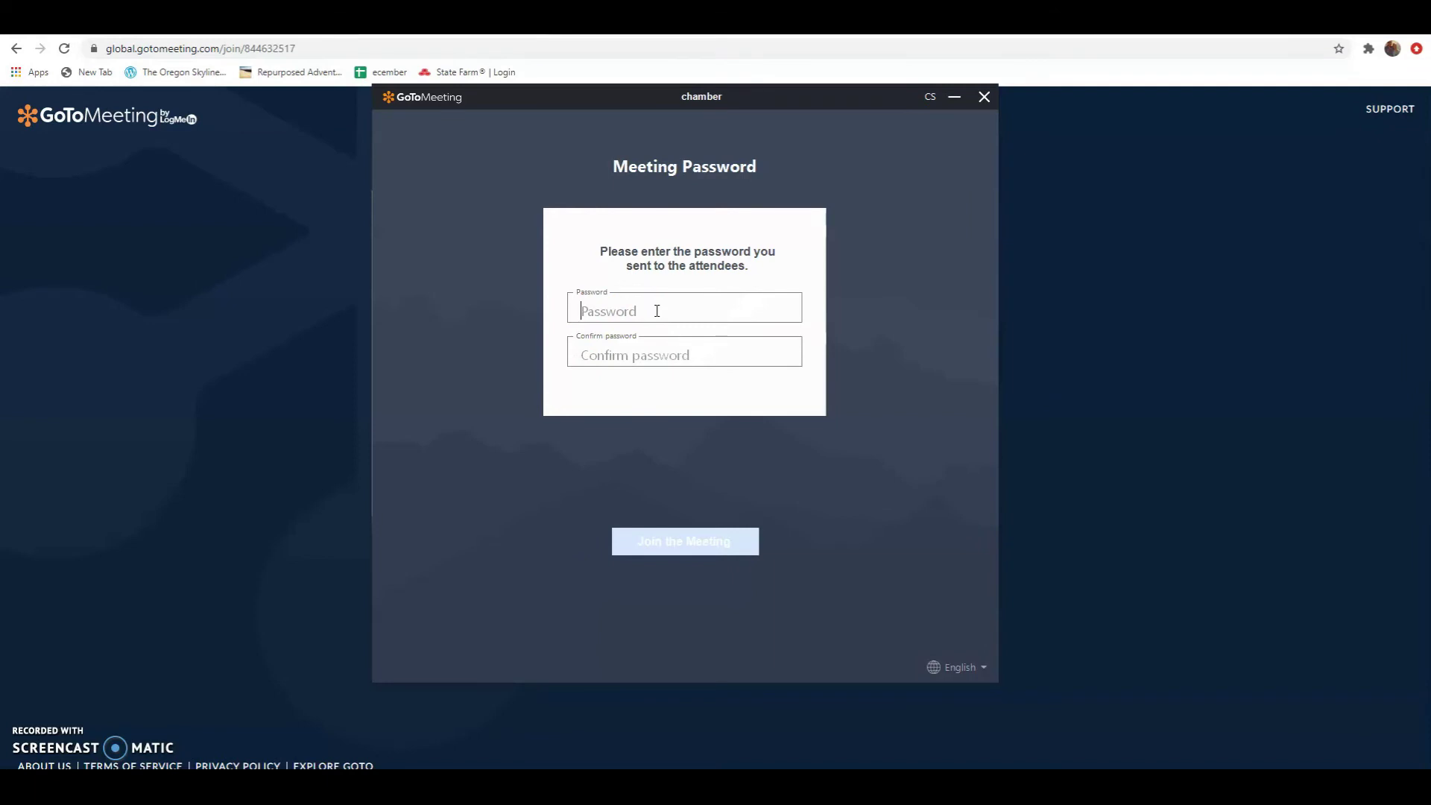
text(**)
click(756, 361)
text(**)
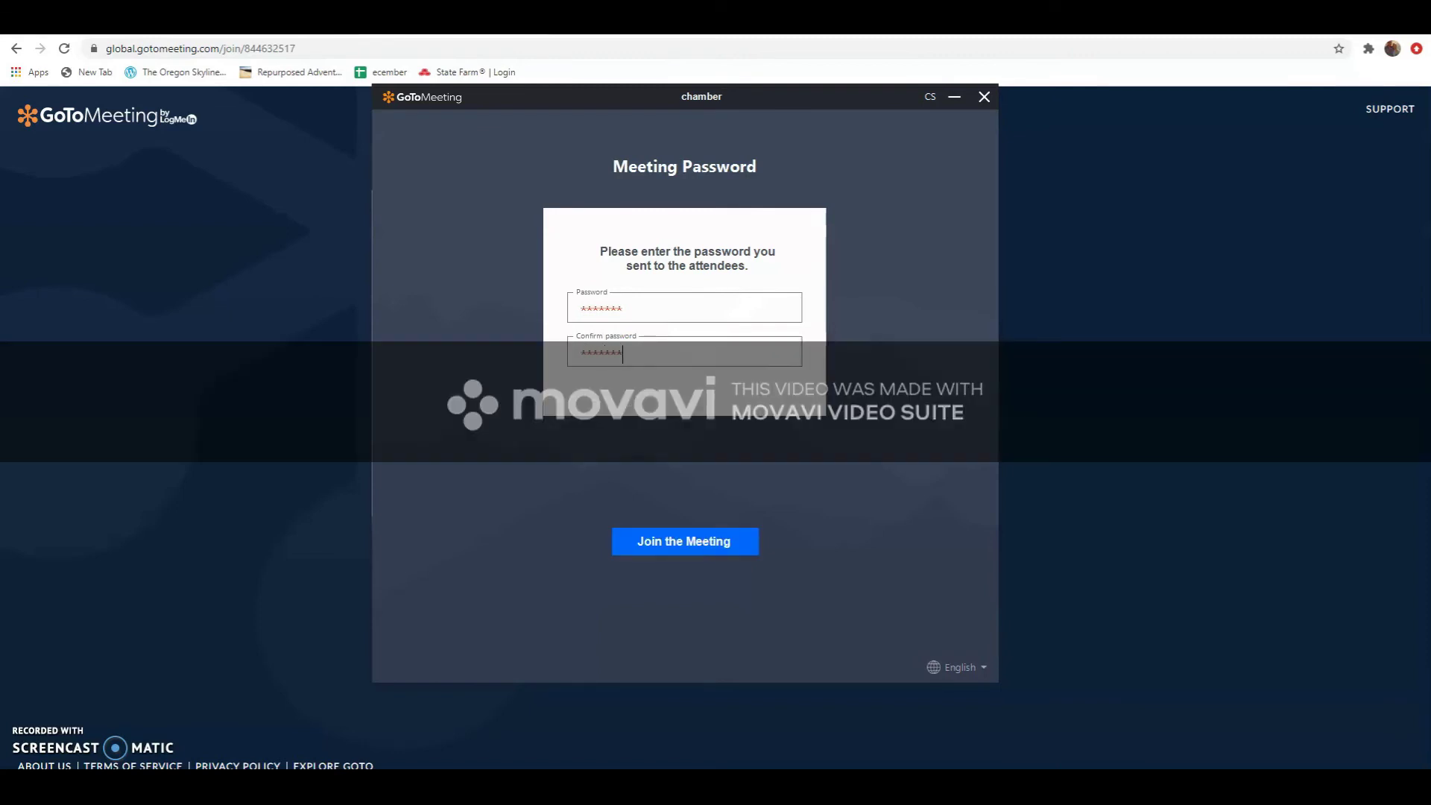
Join with the password, accept the microphone and speakers, and enter the meeting
click(735, 538)
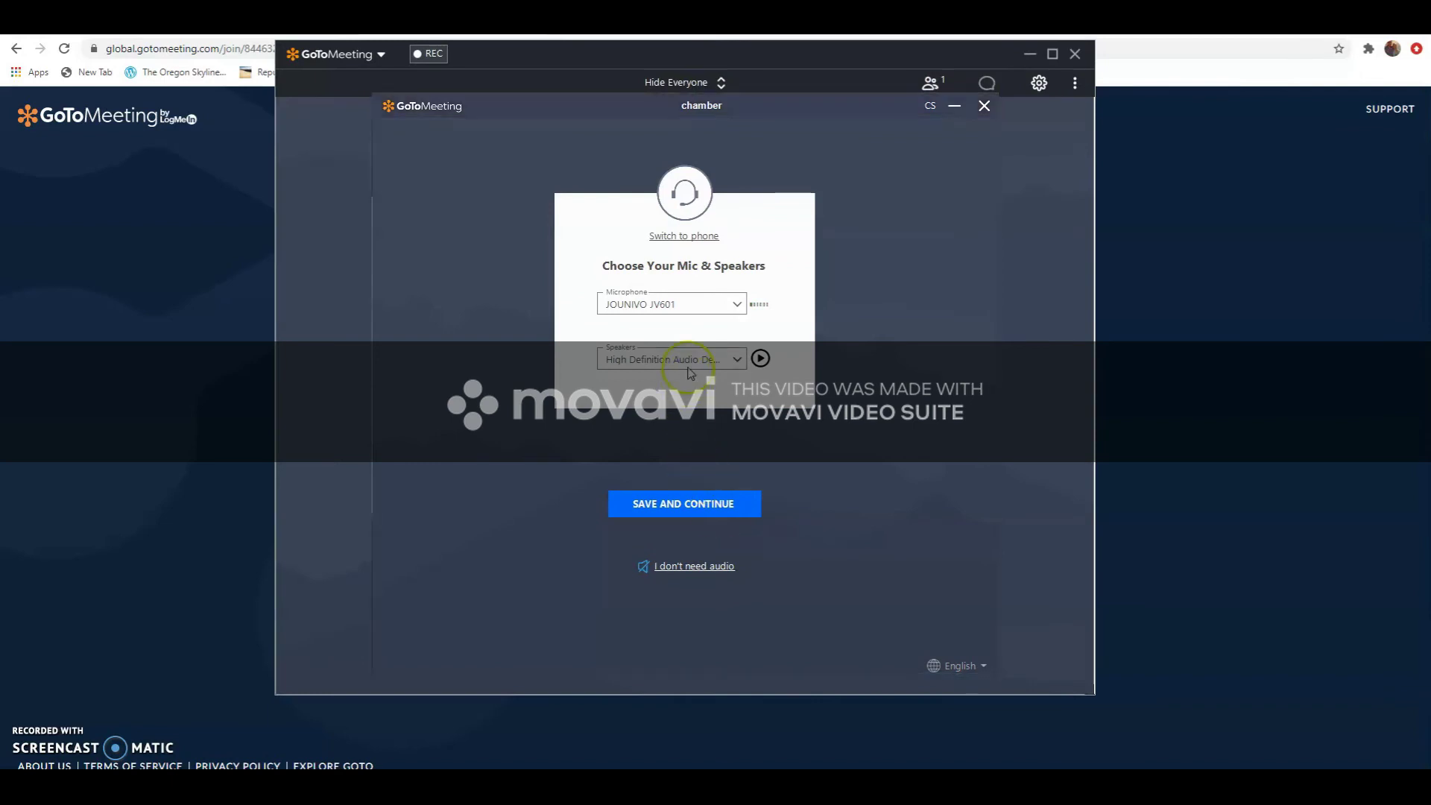
click(665, 507)
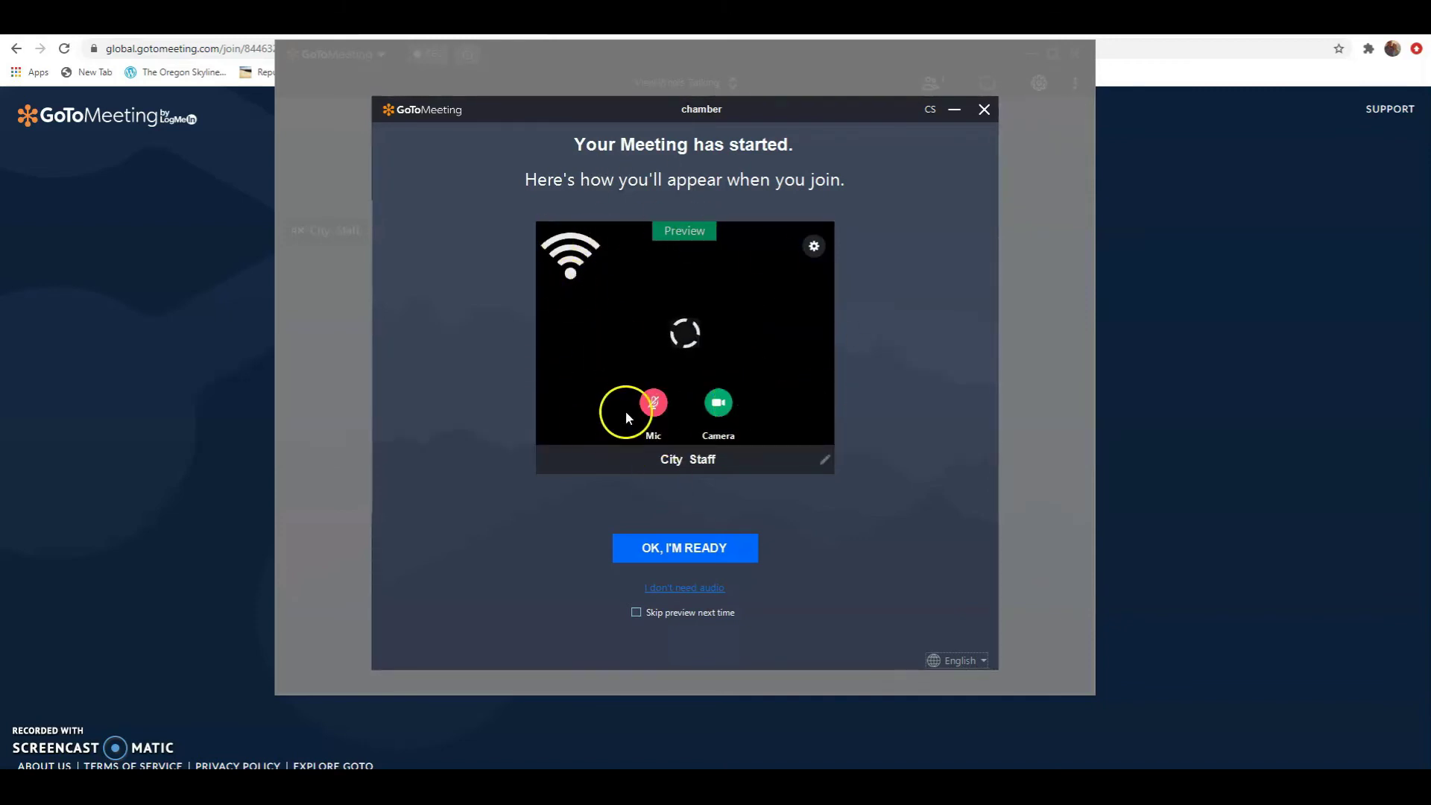
click(678, 550)
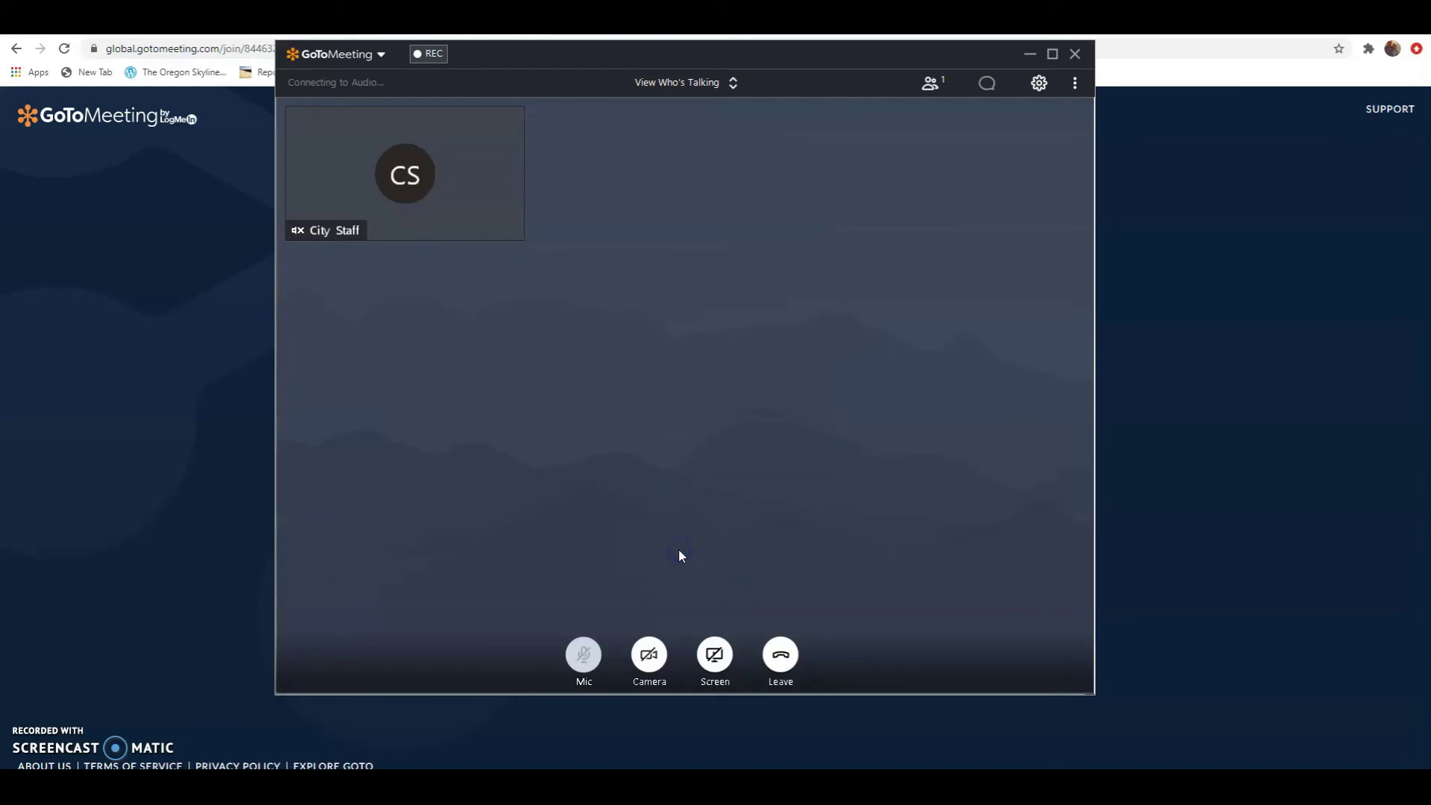